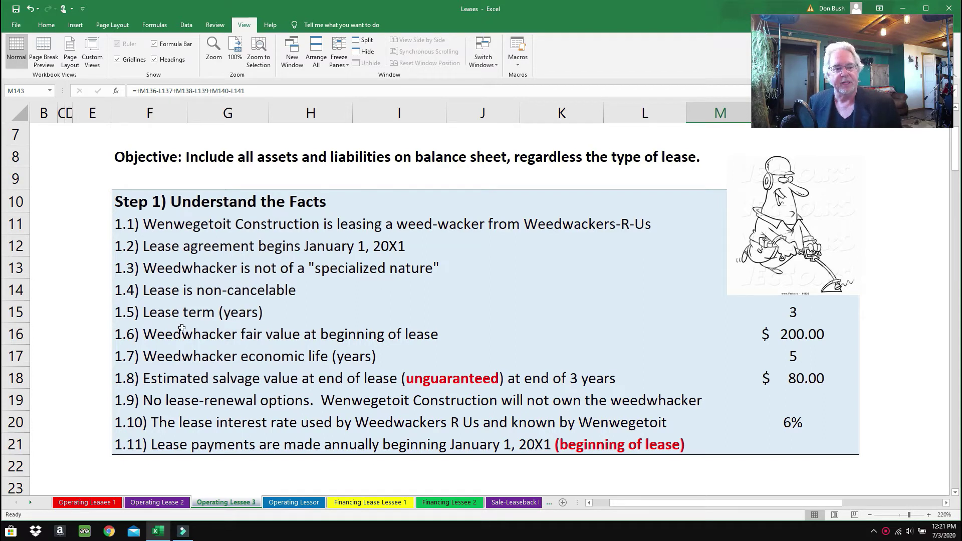
left_click(777, 314)
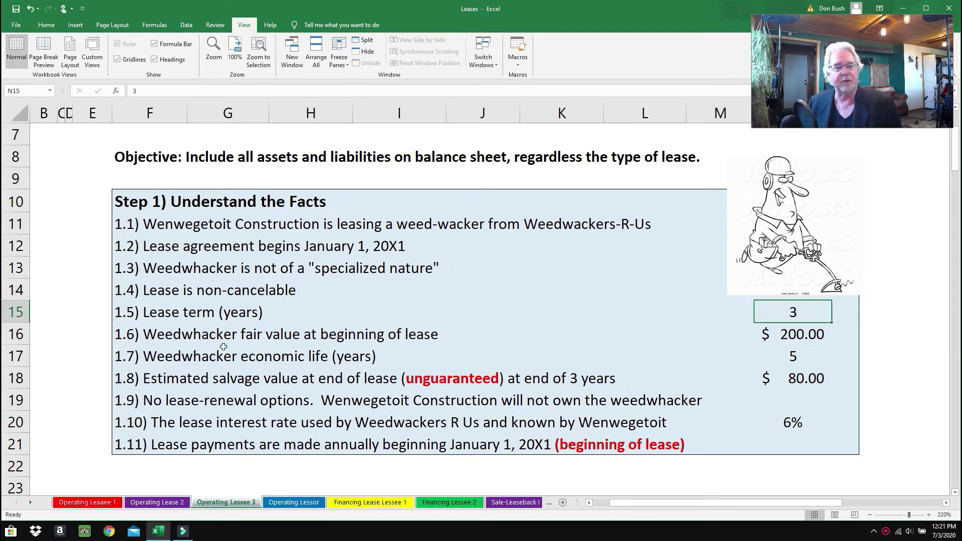
left_click(808, 340)
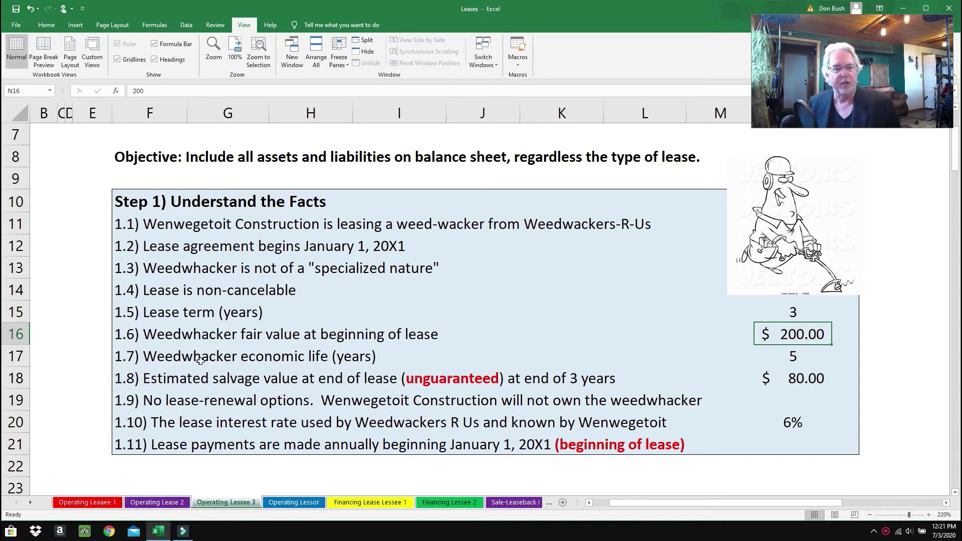
left_click(788, 360)
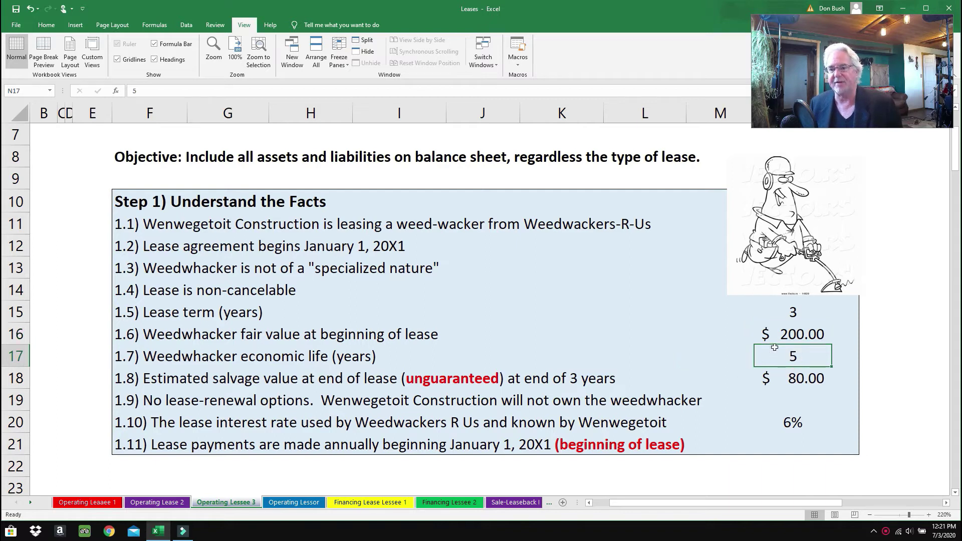
left_click(778, 310)
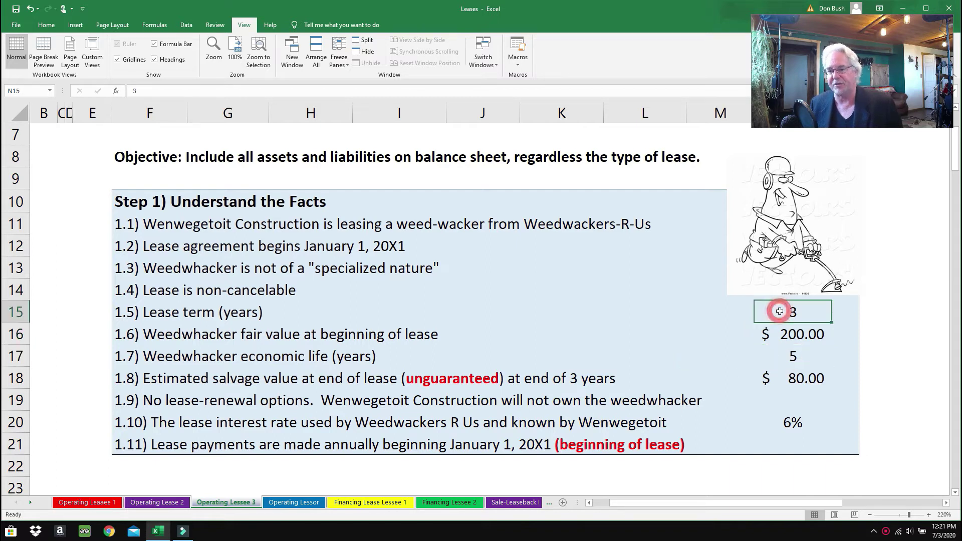
left_click(773, 361)
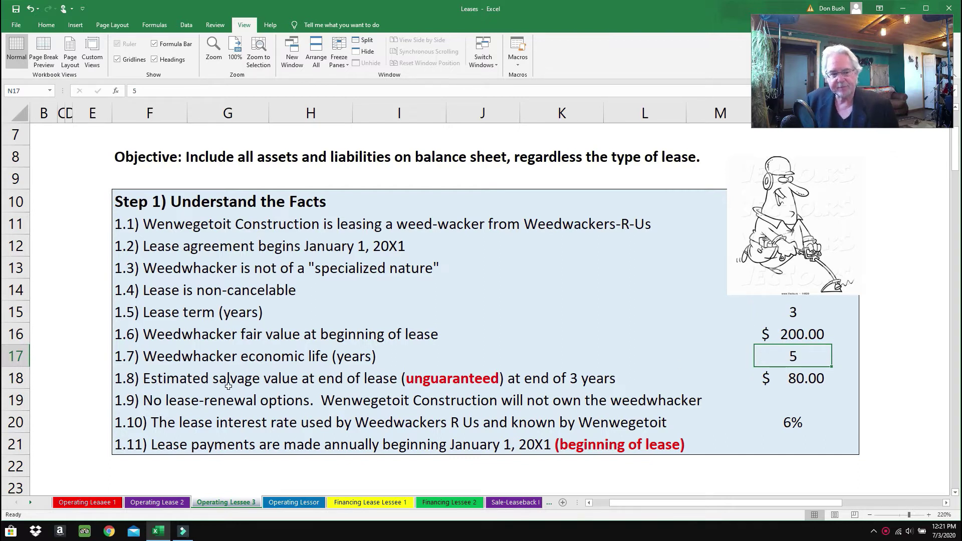
left_click(412, 382)
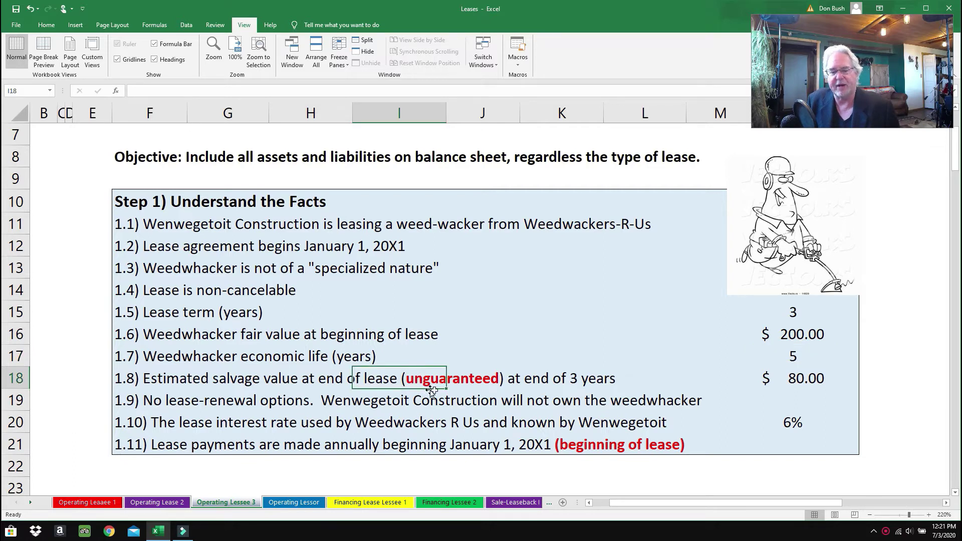
left_click(785, 378)
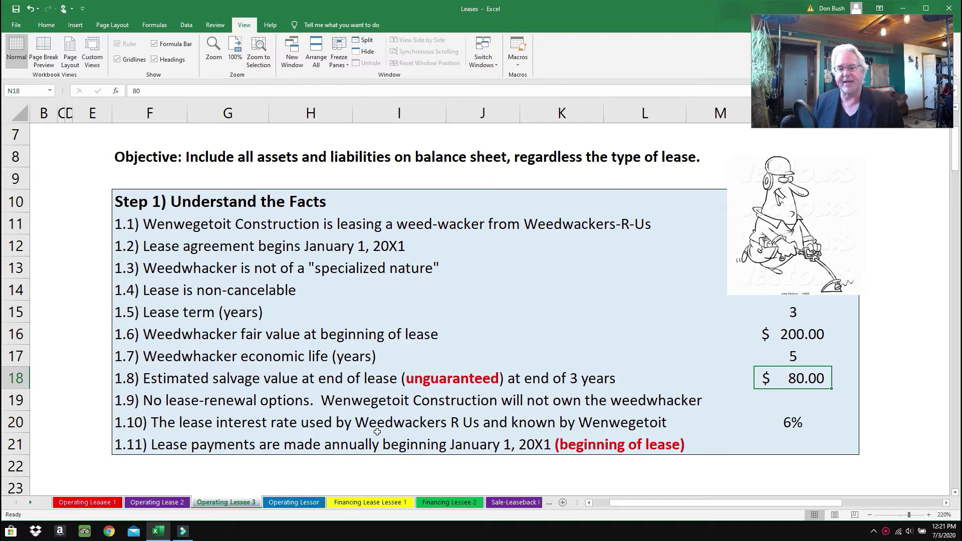
left_click(787, 427)
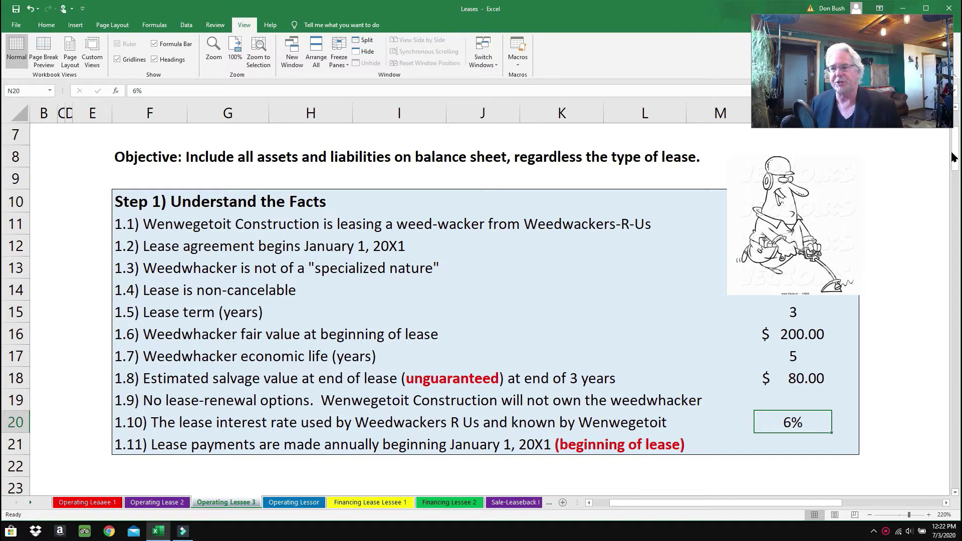
Review Step 2's residual value, 6% rate, 3-year term and NPV formula in N27–N30
left_click_drag(955, 156, 955, 173)
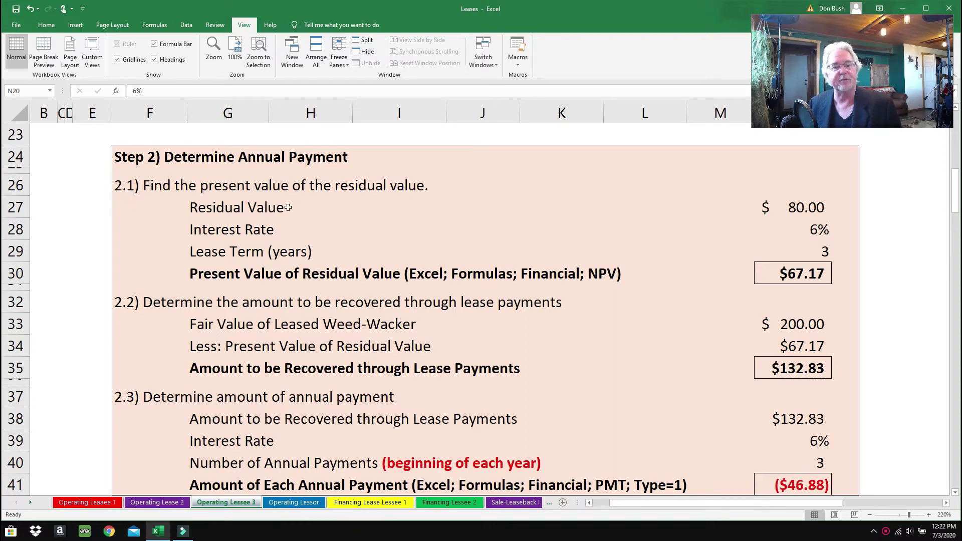
left_click(794, 210)
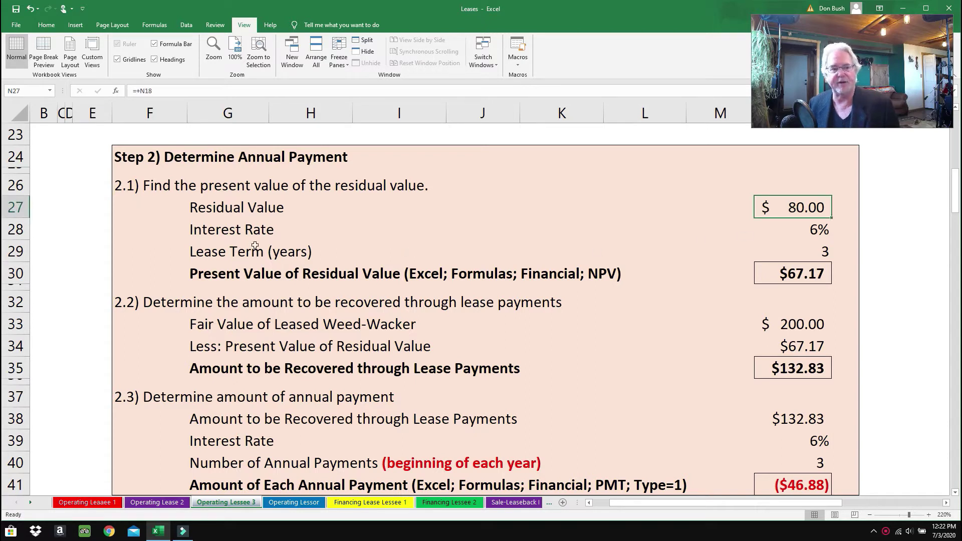
left_click(793, 233)
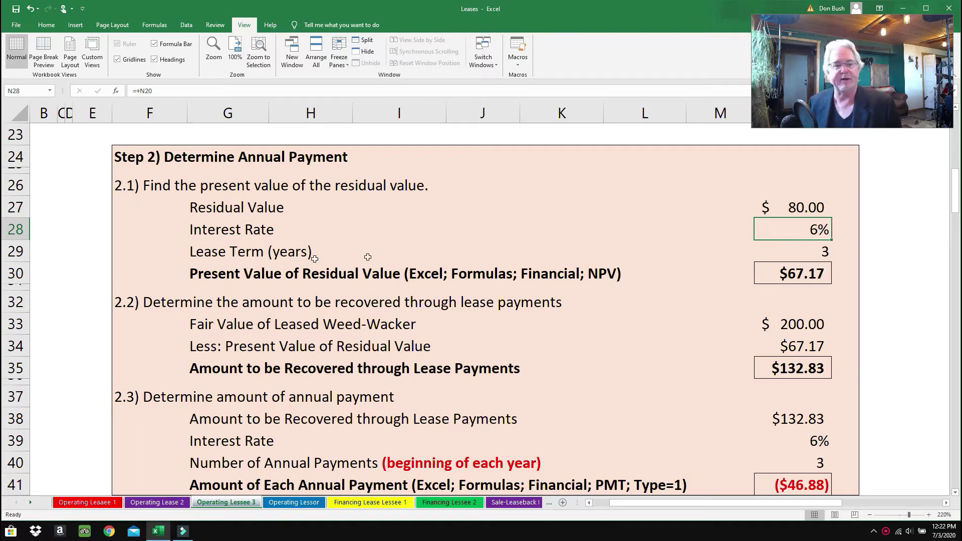
left_click(774, 254)
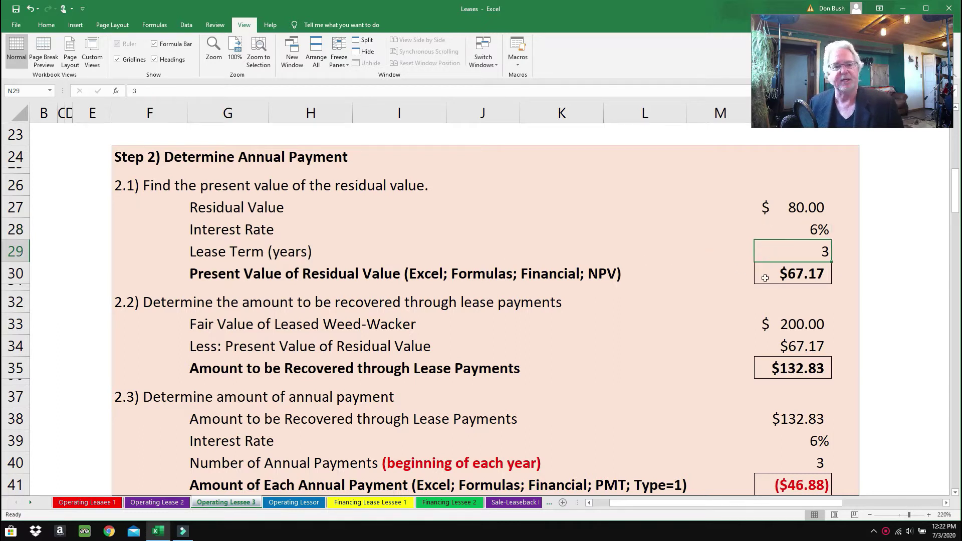
left_click(783, 279)
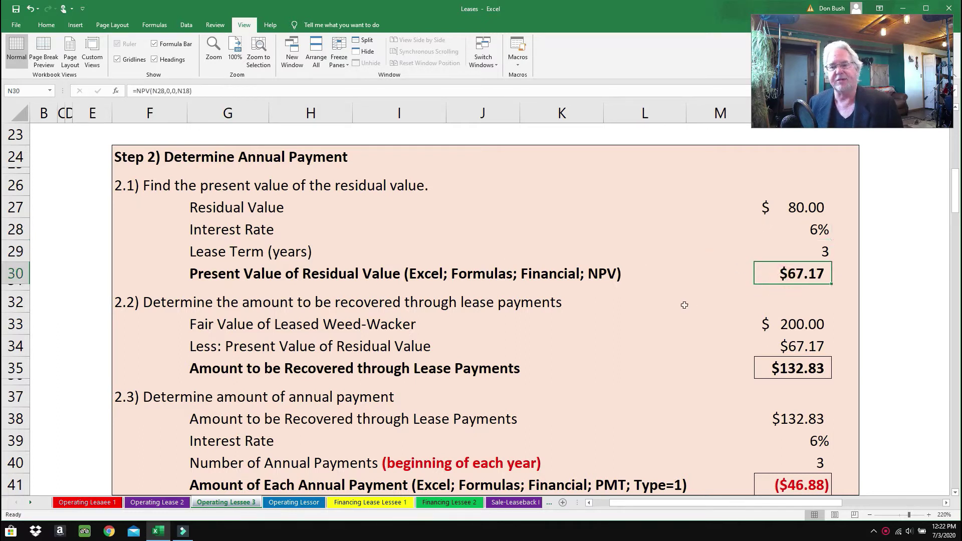
Insert the NPV function from the Formulas Financial library
left_click(149, 26)
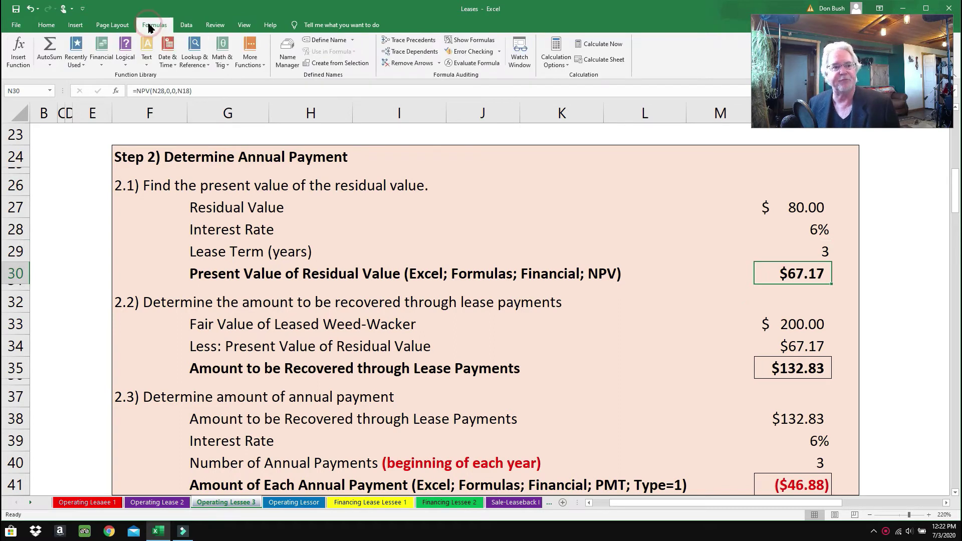
left_click(101, 54)
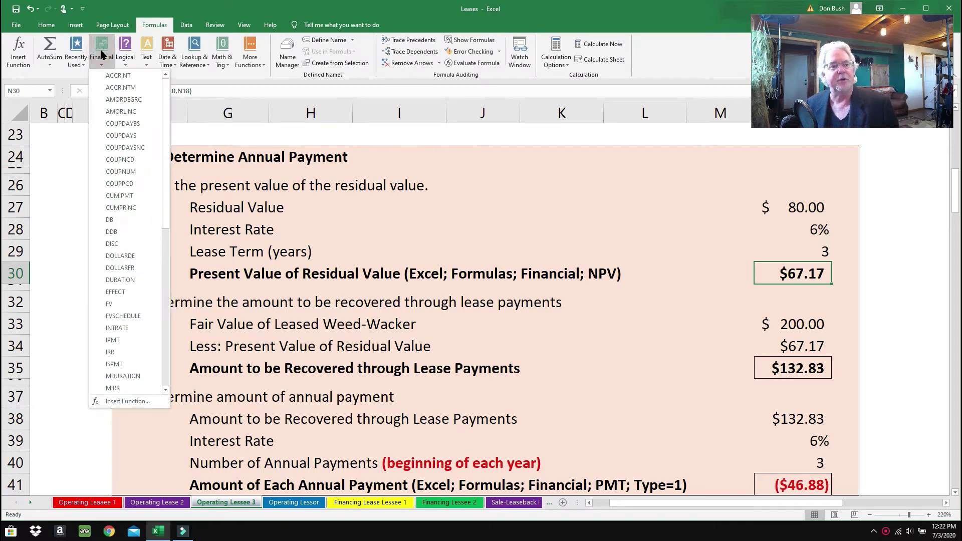
left_click_drag(165, 151, 165, 228)
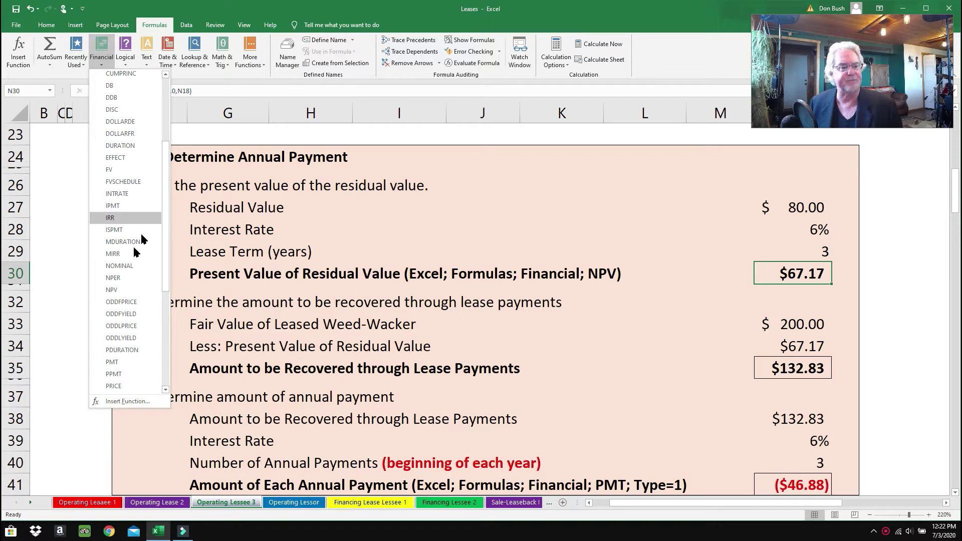
left_click(112, 289)
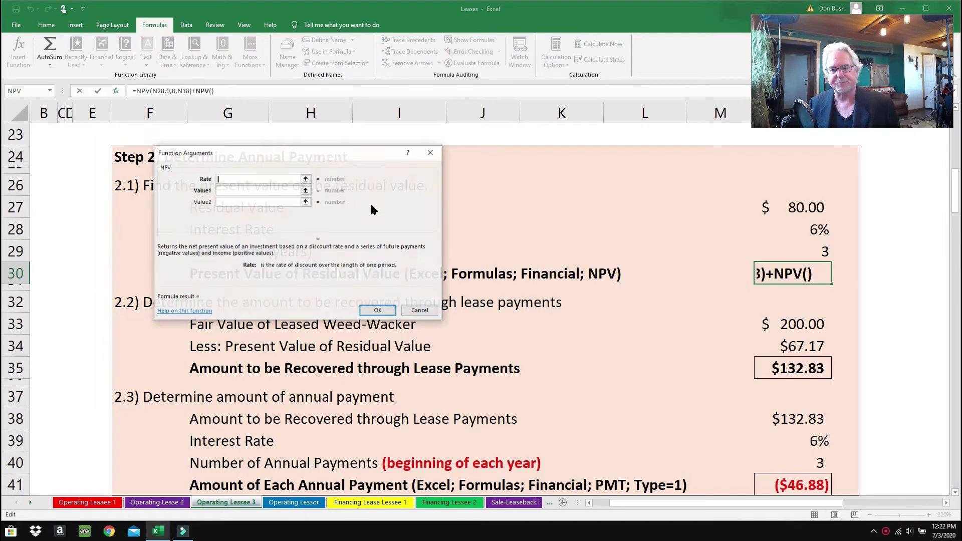
left_click_drag(326, 154, 373, 149)
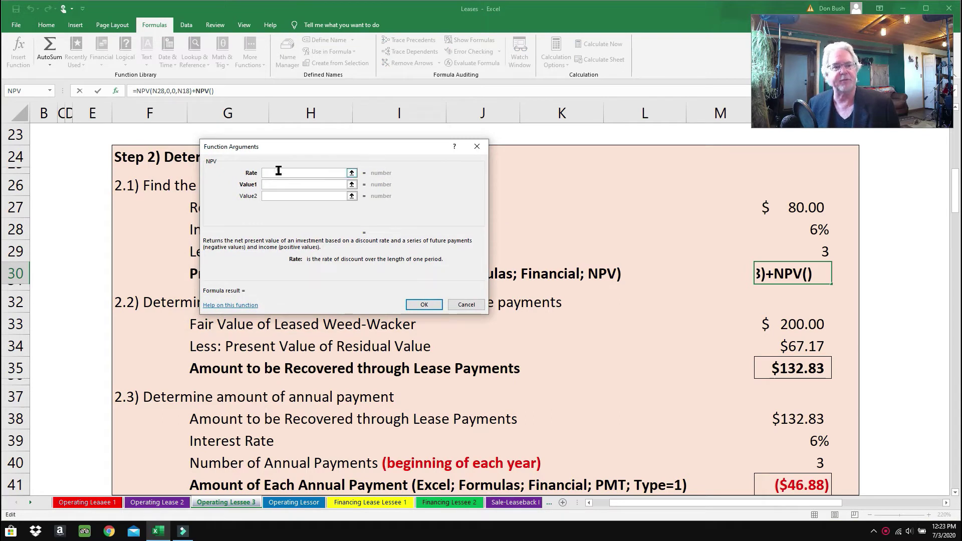
Fill NPV arguments with rate N28 and values 0, 0, N27, then cancel without applying
left_click(797, 233)
left_click(277, 184)
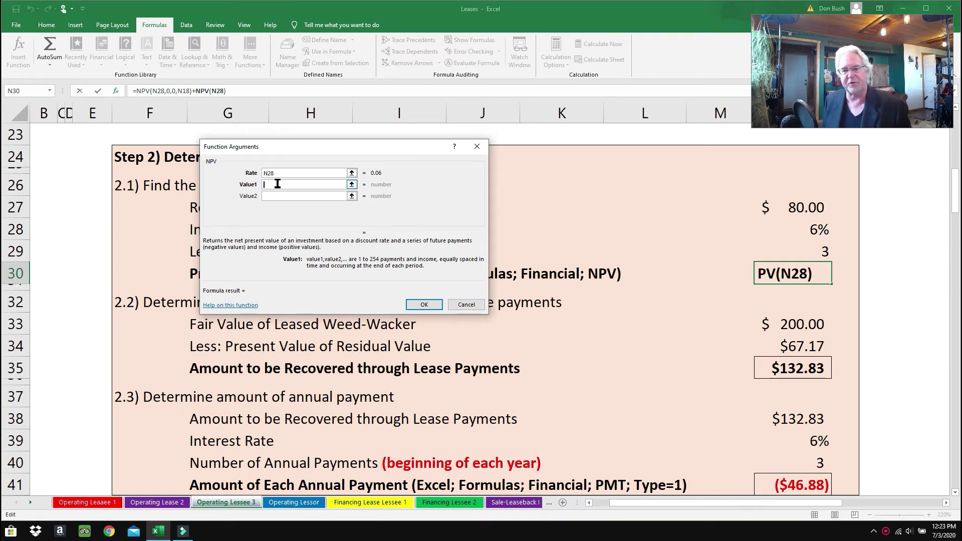
type("0")
left_click(273, 196)
type("0")
left_click(273, 208)
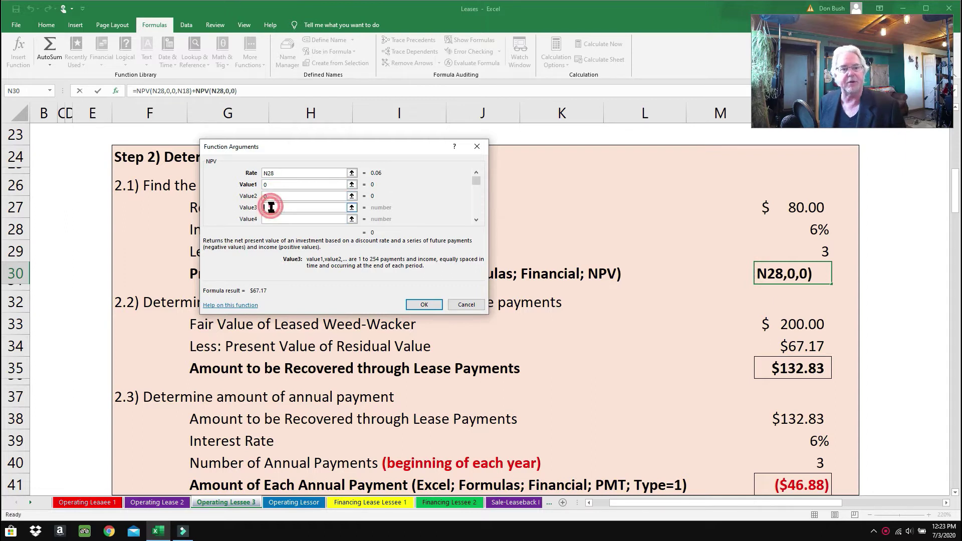
left_click(783, 213)
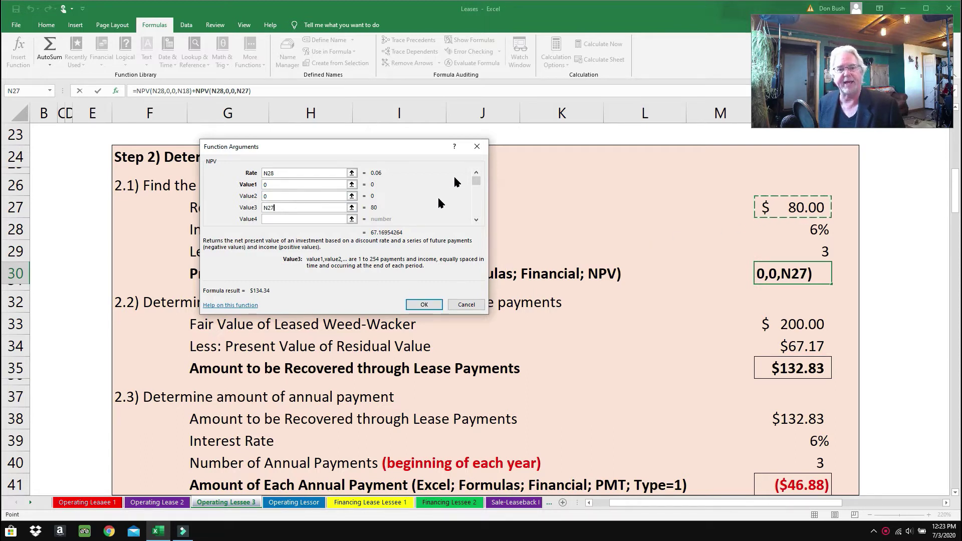
left_click(477, 148)
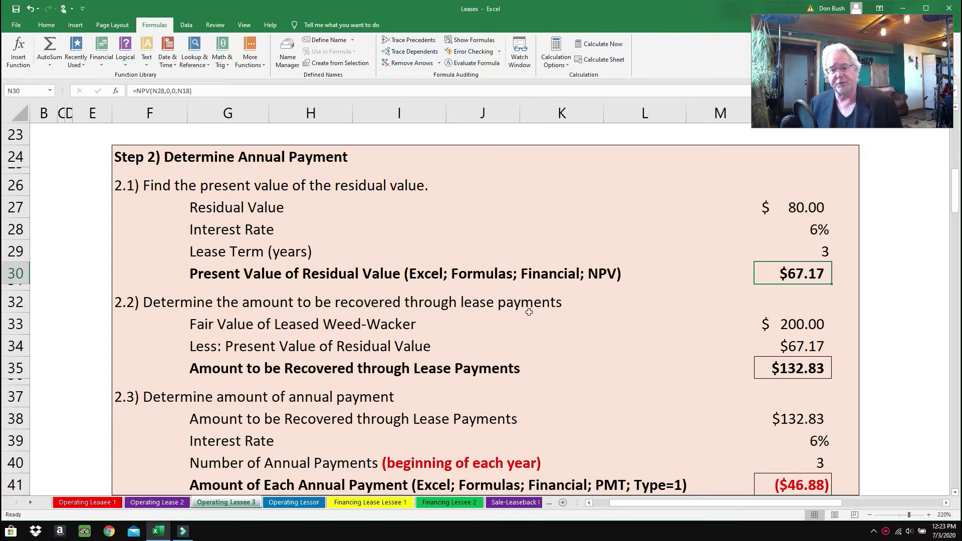
left_click(795, 326)
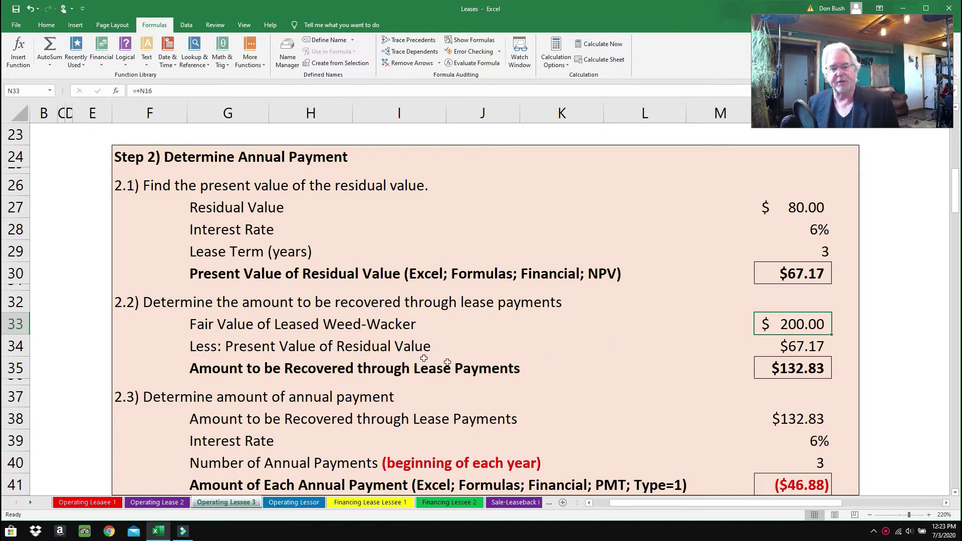
left_click(797, 346)
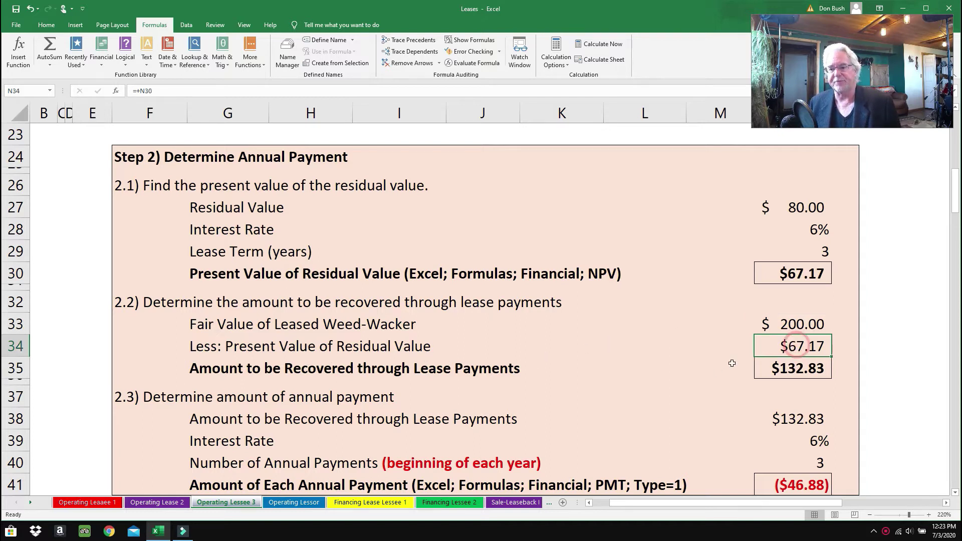
left_click(791, 373)
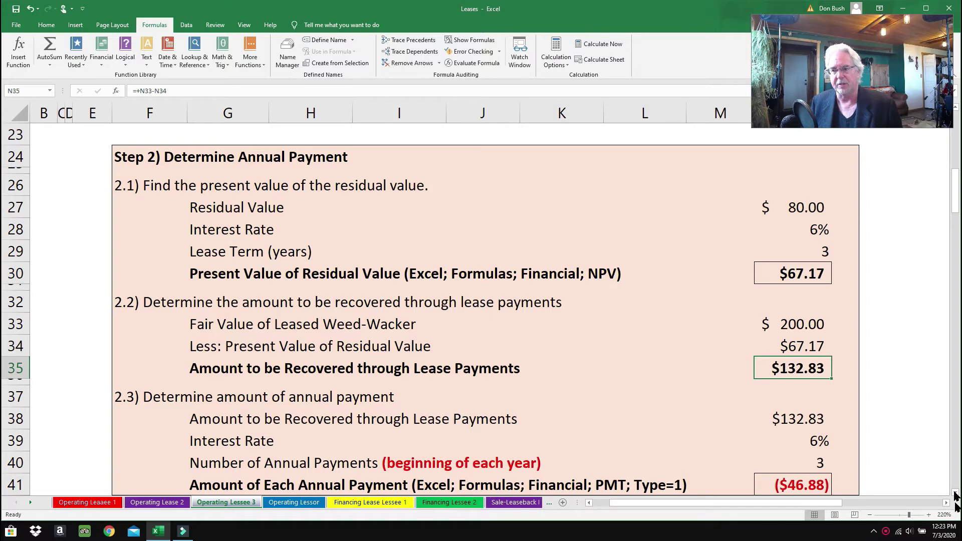
scroll(955, 496, "down", 2)
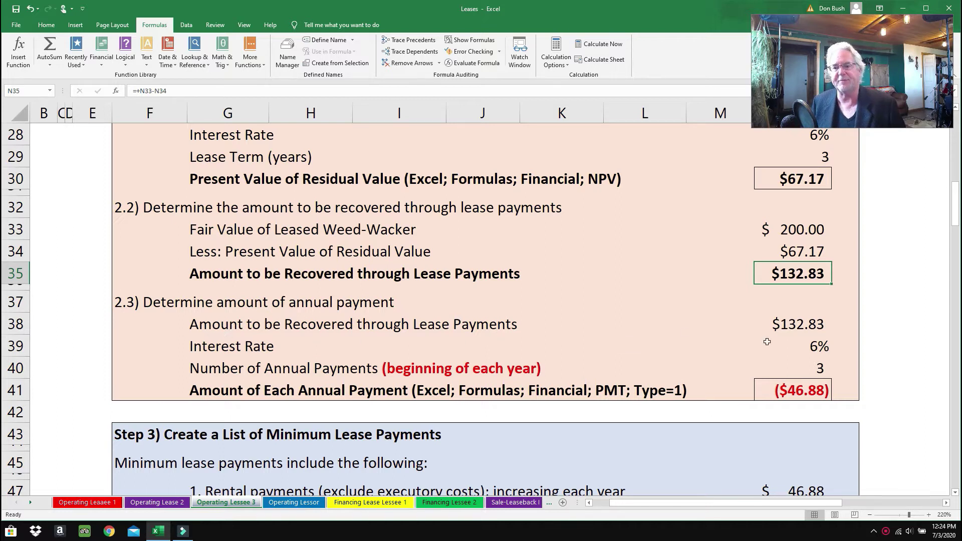
left_click(787, 326)
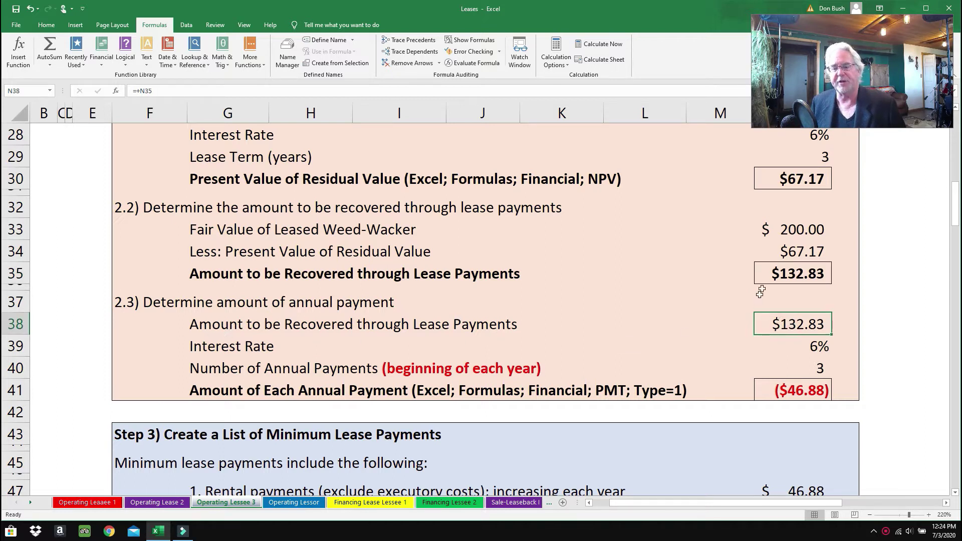
left_click(764, 276)
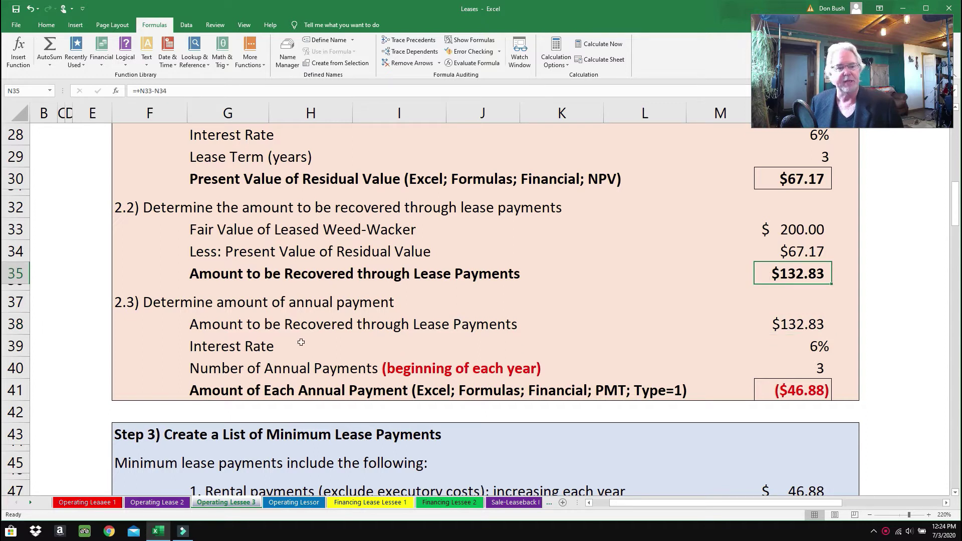
left_click(795, 349)
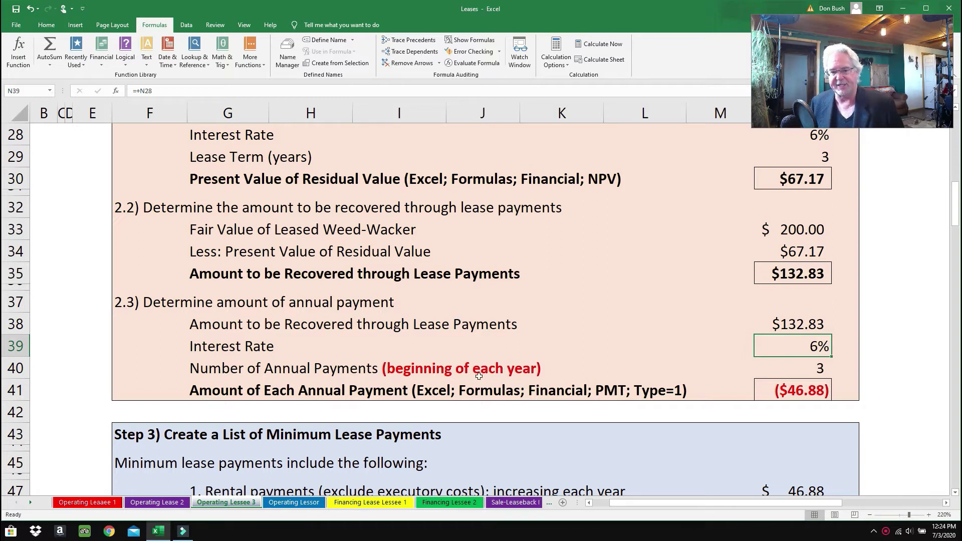
left_click(796, 365)
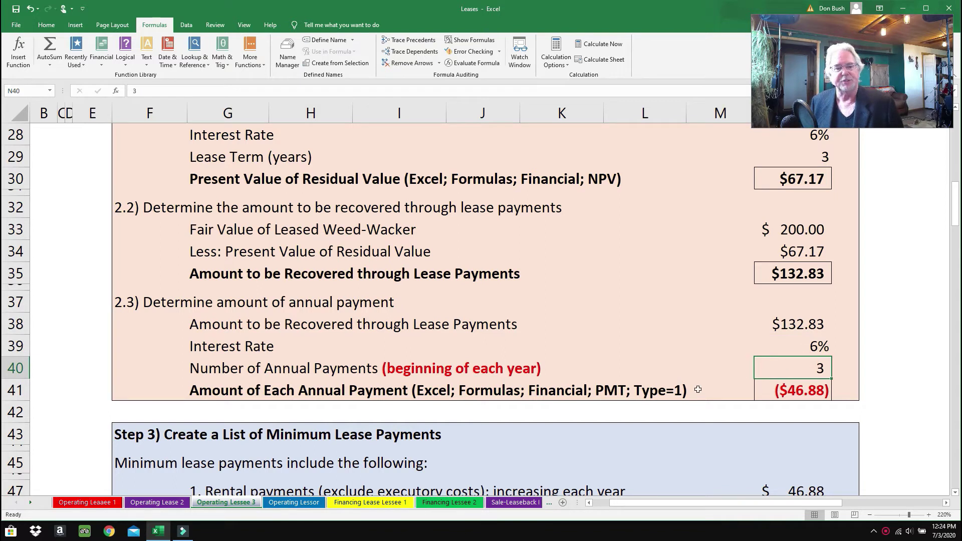
left_click(796, 393)
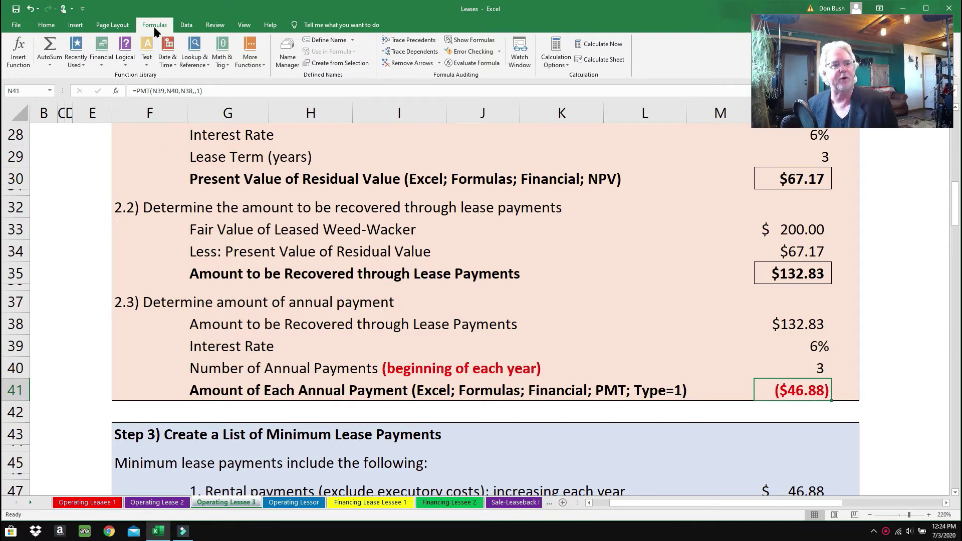
left_click(101, 49)
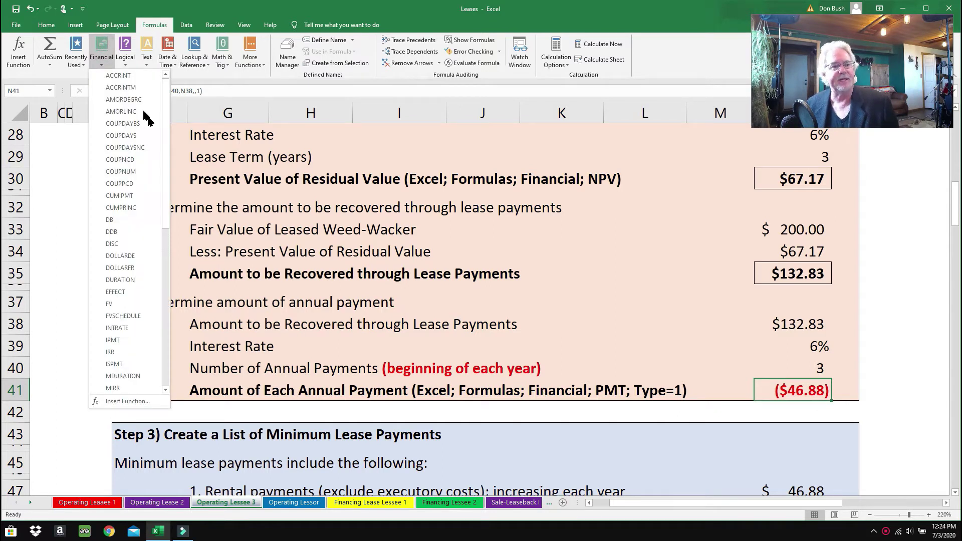
left_click_drag(164, 134, 171, 241)
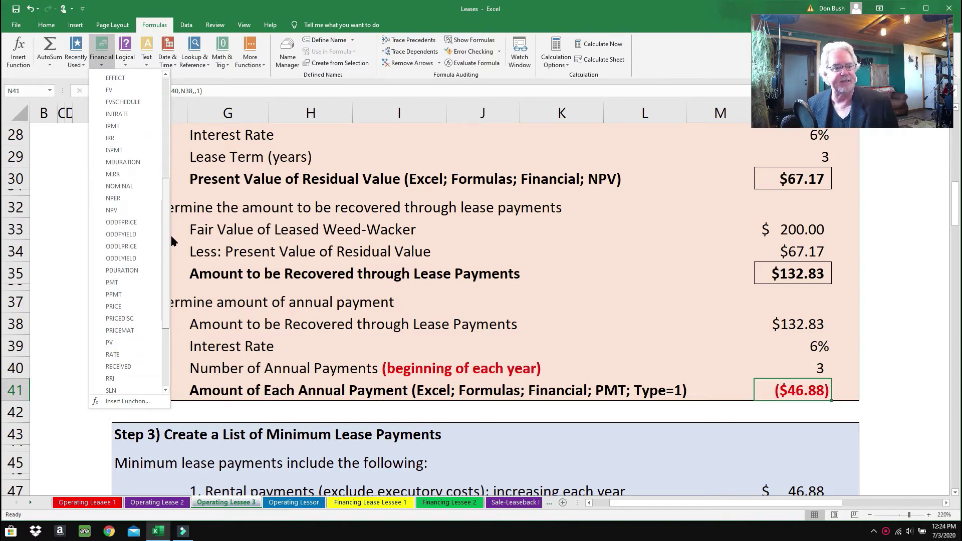
left_click(113, 282)
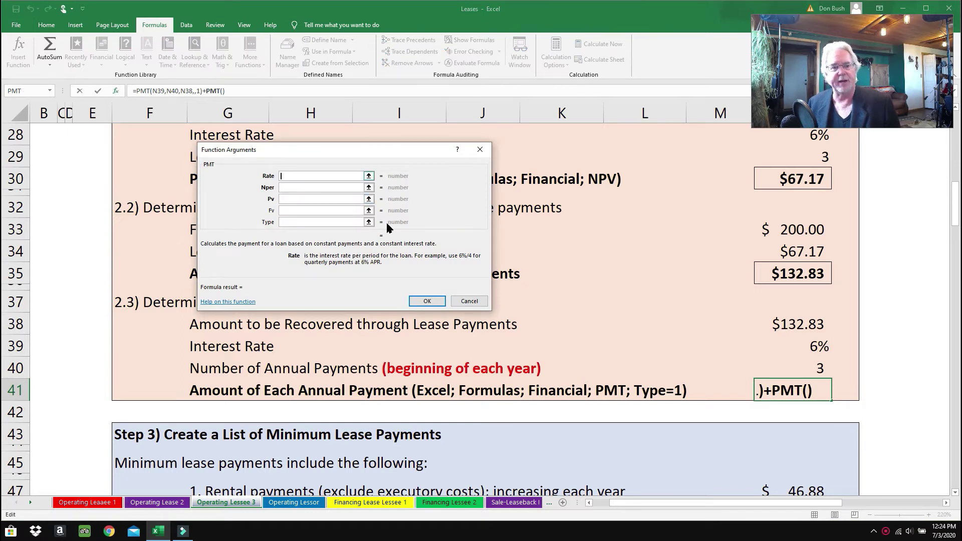
left_click(807, 349)
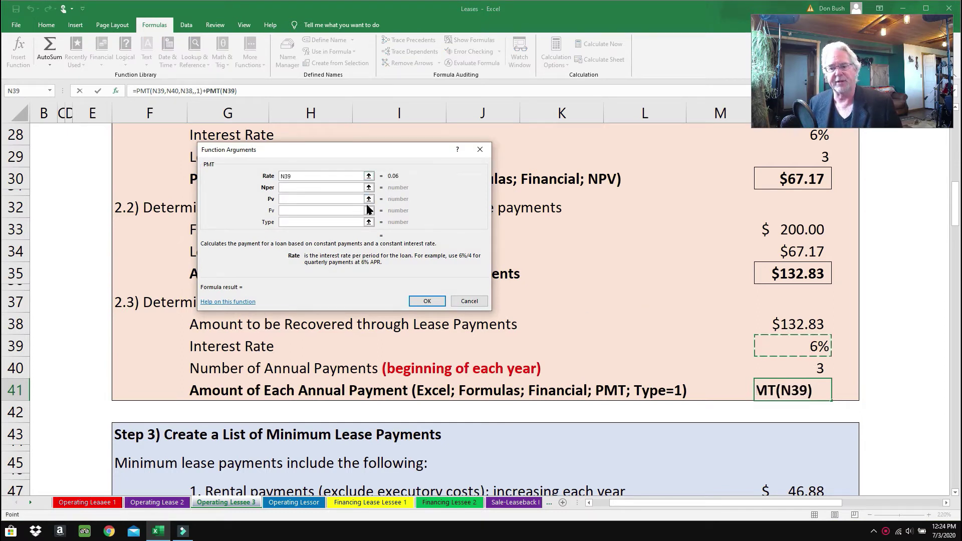
left_click(290, 189)
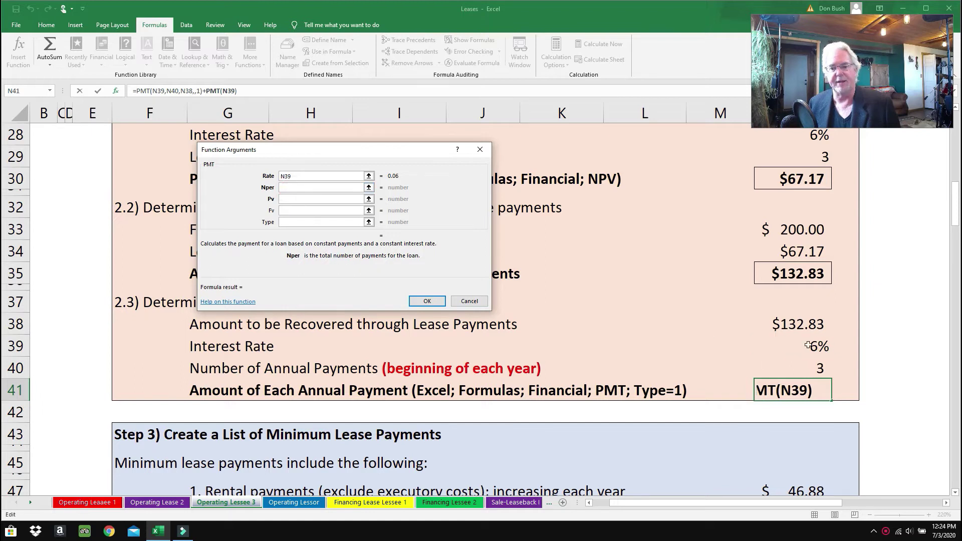
left_click(814, 371)
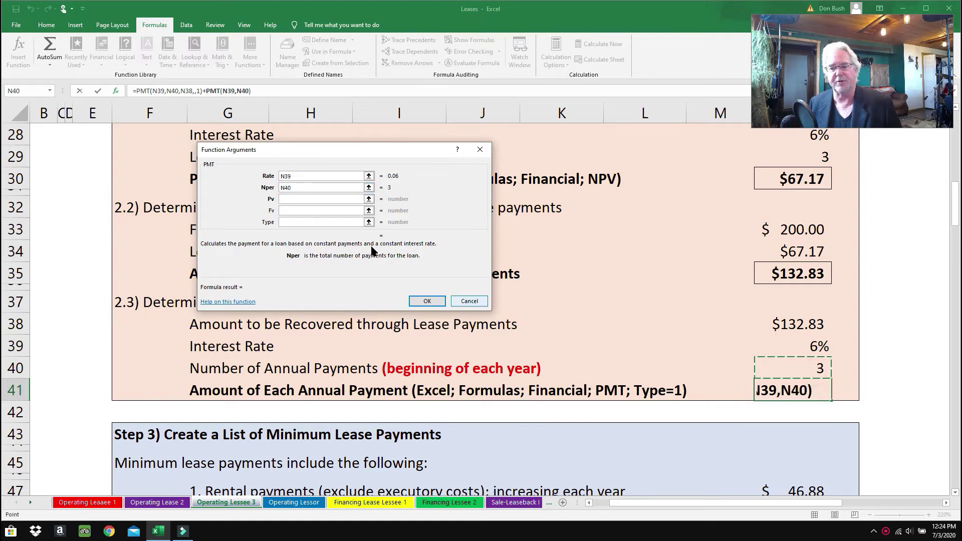
left_click(290, 203)
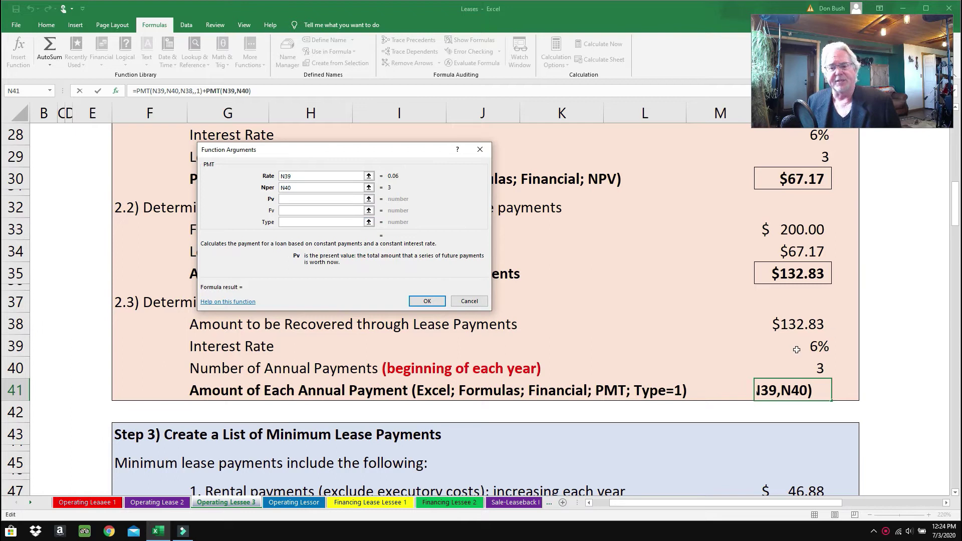
left_click(781, 335)
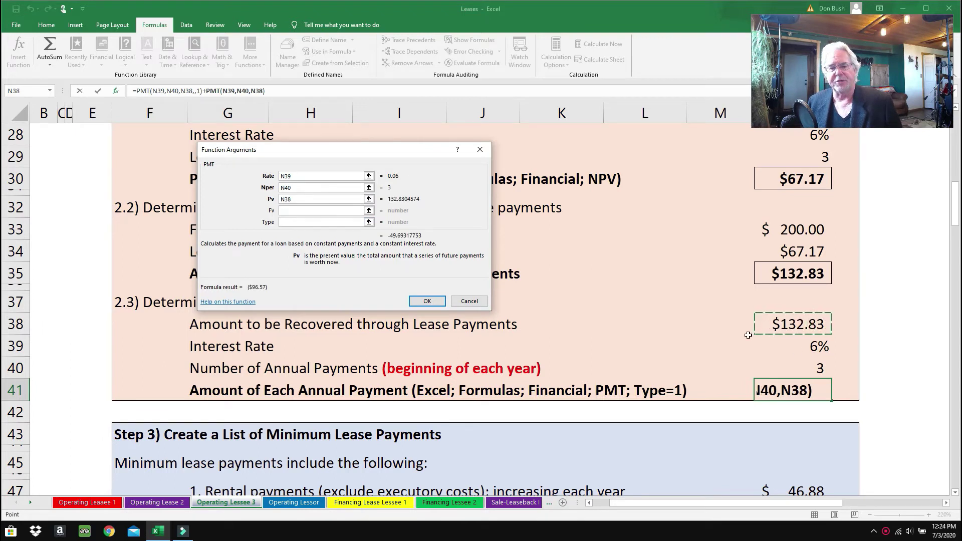
left_click(309, 222)
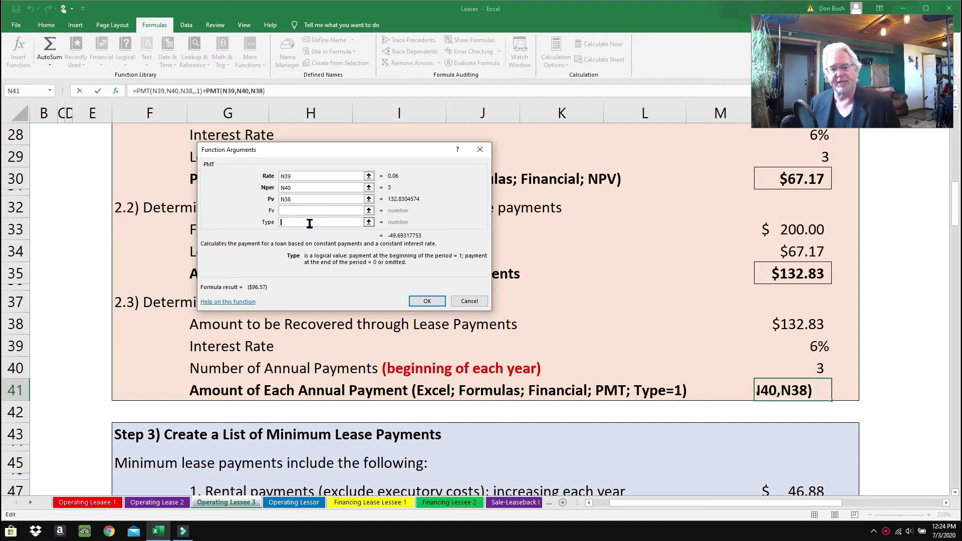
type("1")
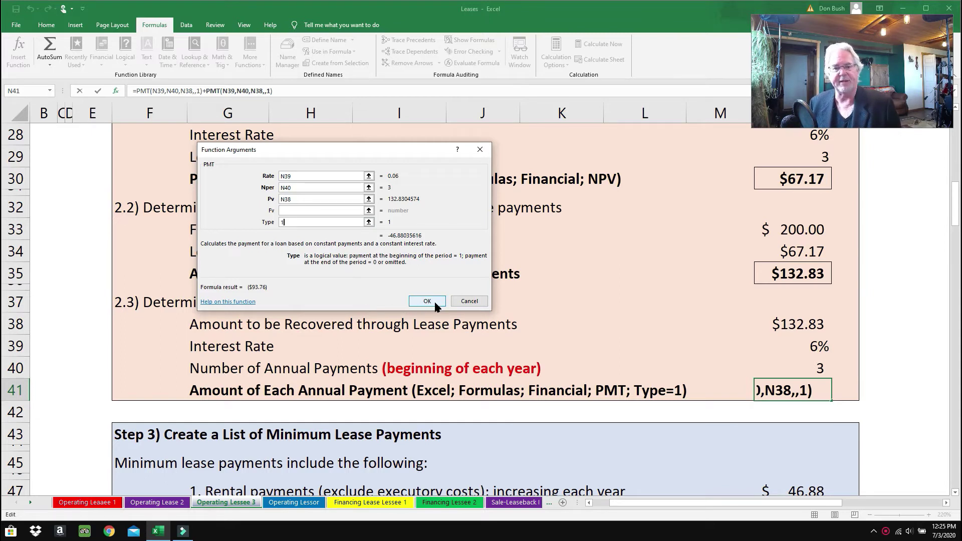
left_click(480, 149)
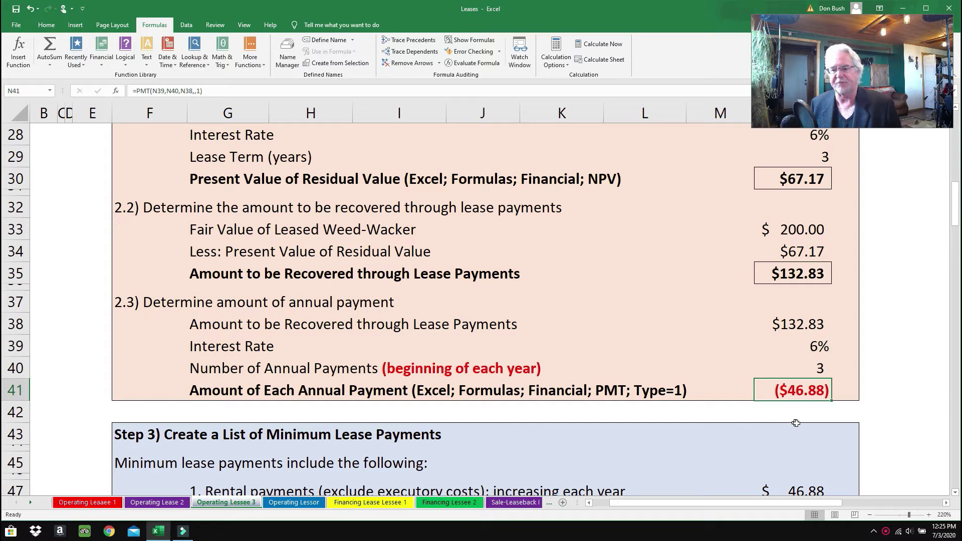
left_click(760, 392)
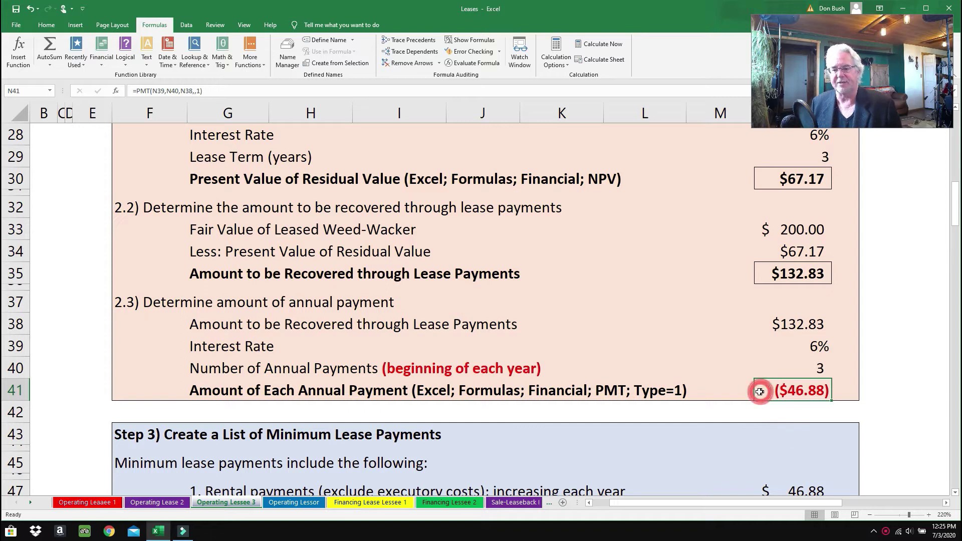
mouse_move(955, 208)
left_mouse_down()
mouse_move(956, 250)
mouse_move(956, 241)
left_mouse_up()
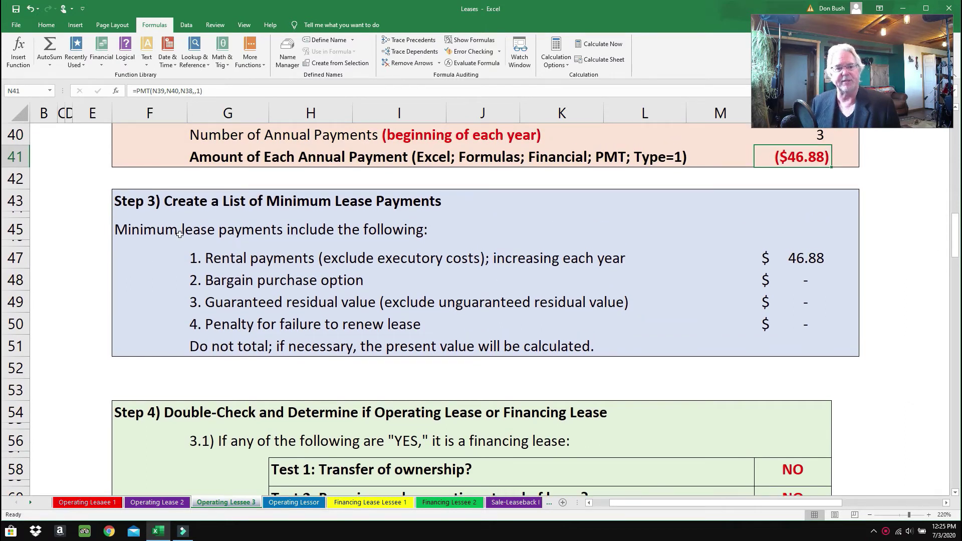
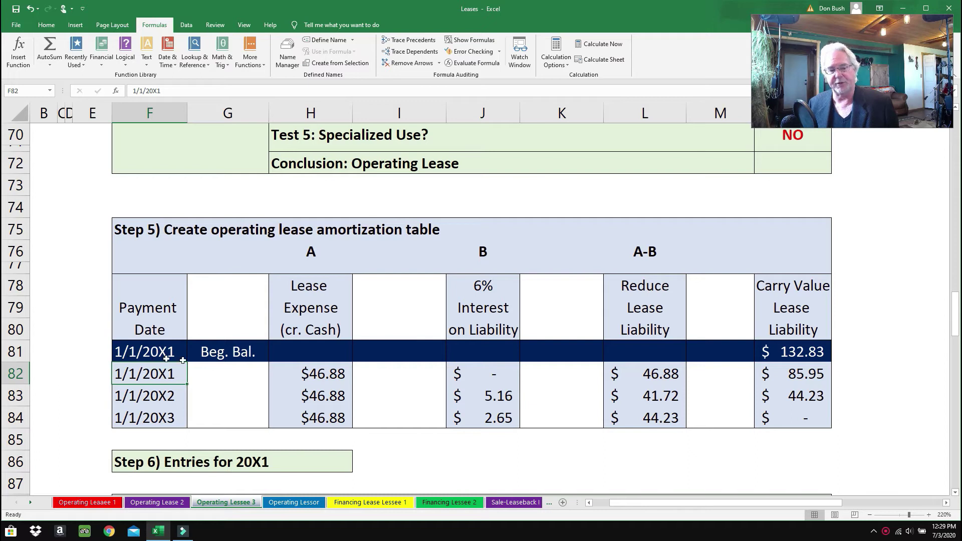
Select cell F82 to trace the 132.83 opening carrying value in the amortization table
left_click(792, 356)
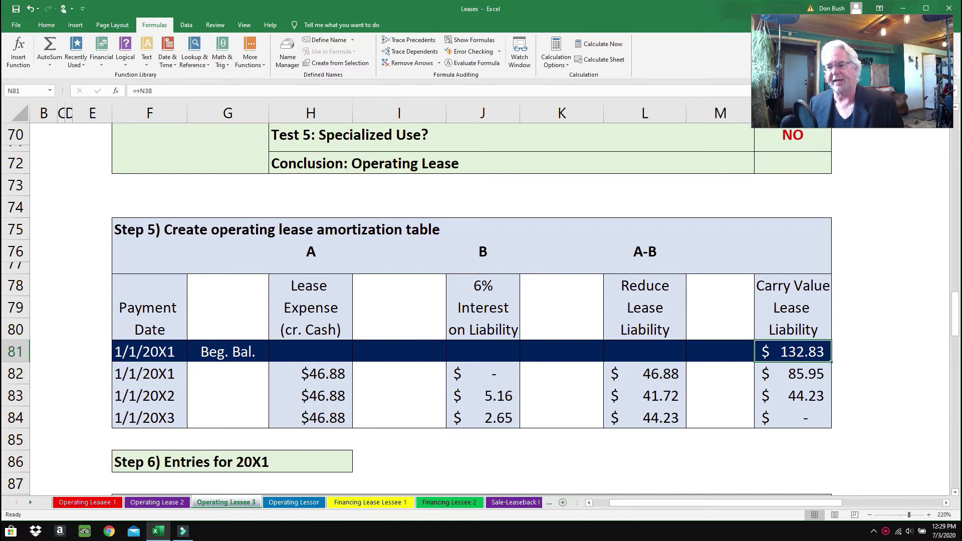
left_click_drag(955, 313, 948, 211)
left_click(815, 183)
left_click(804, 231)
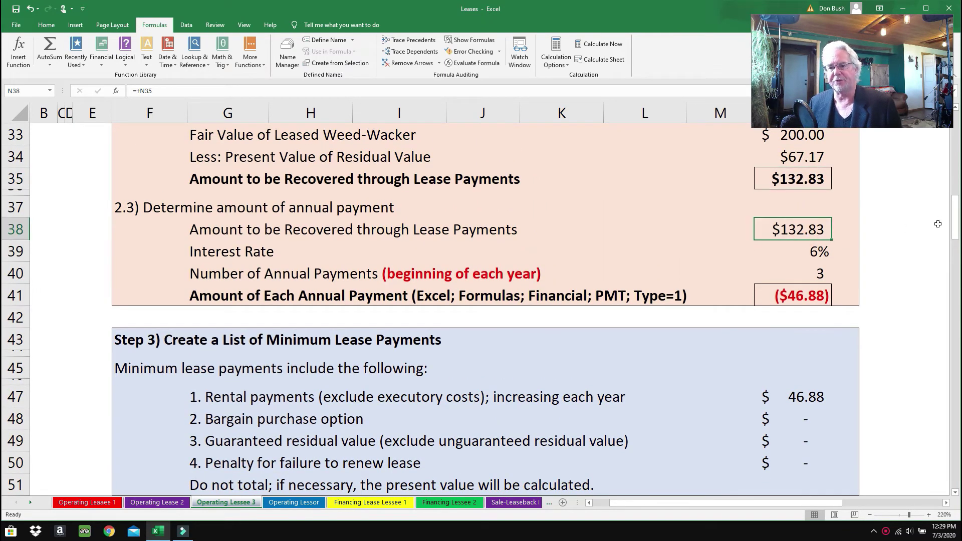
left_click_drag(956, 223, 938, 325)
left_click(812, 323)
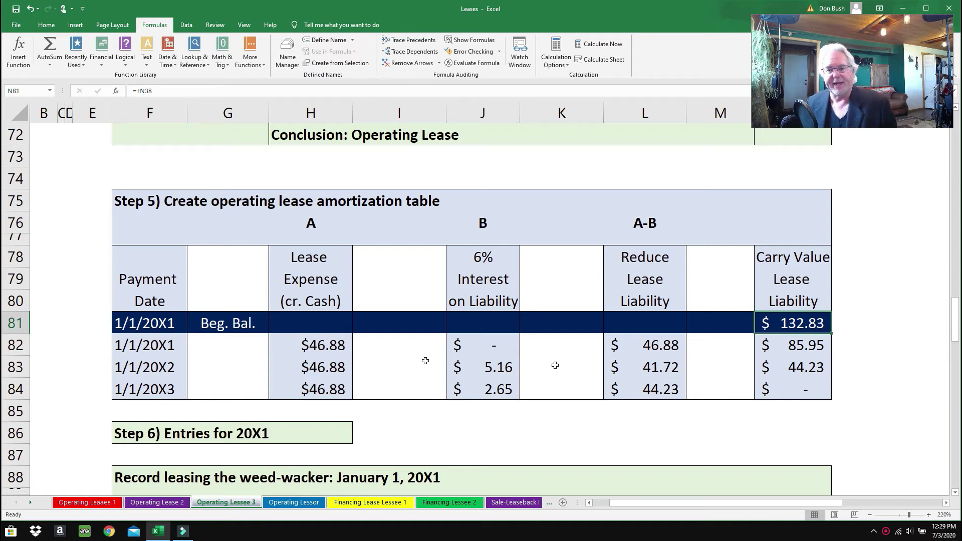
left_click(146, 345)
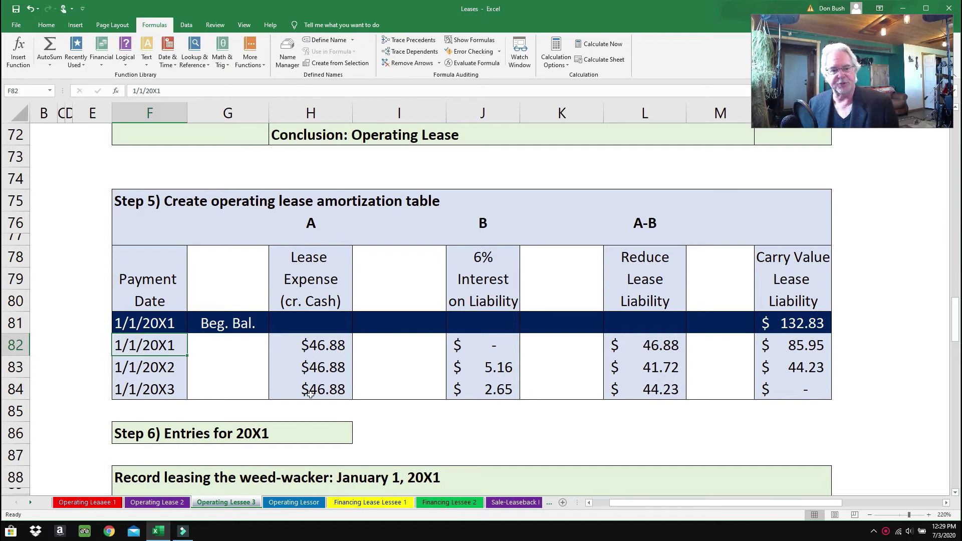
left_click(327, 349)
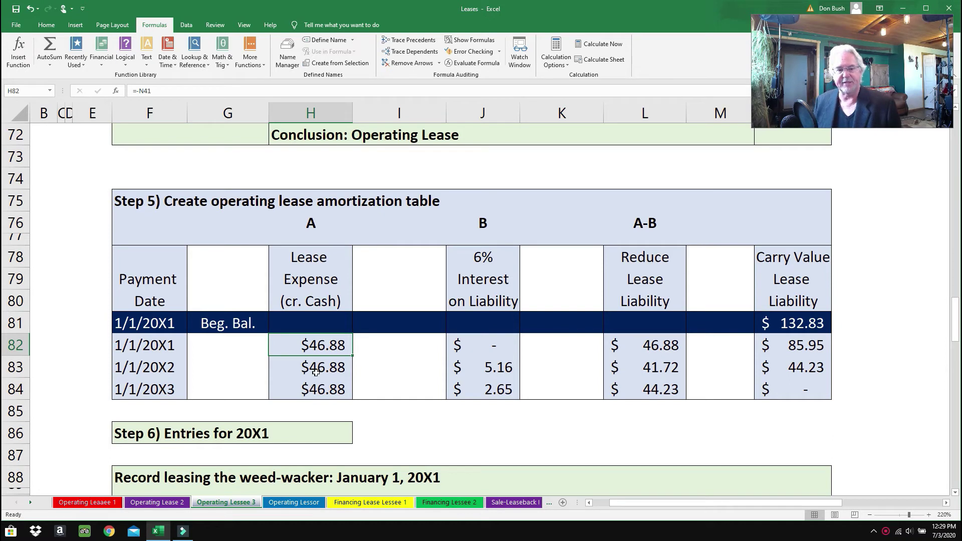
left_click(496, 348)
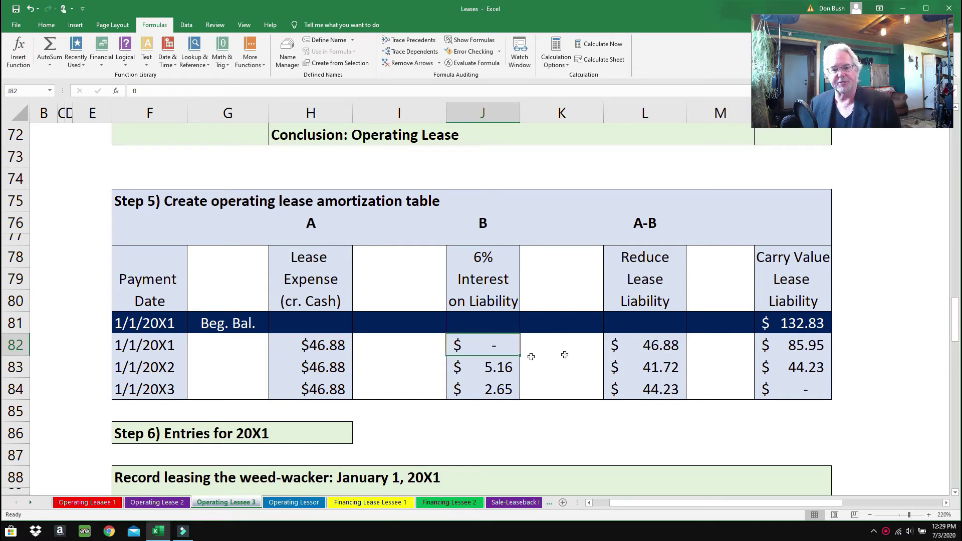
left_click(632, 348)
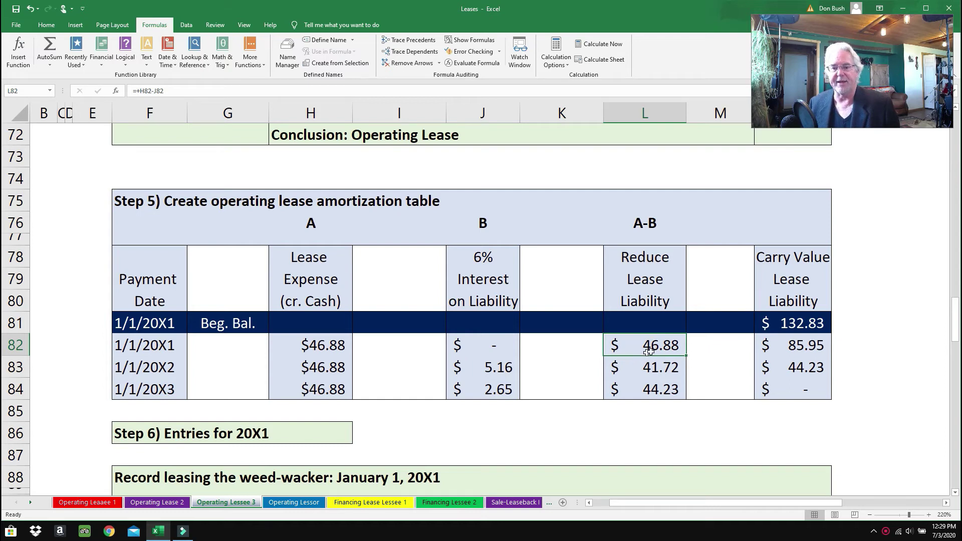
left_click(800, 354)
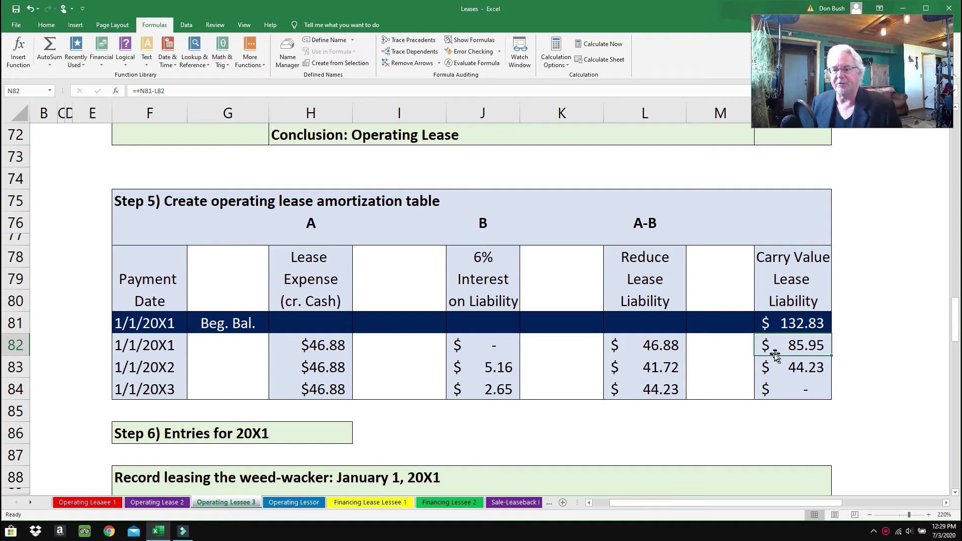
left_click(772, 321)
left_click(671, 346)
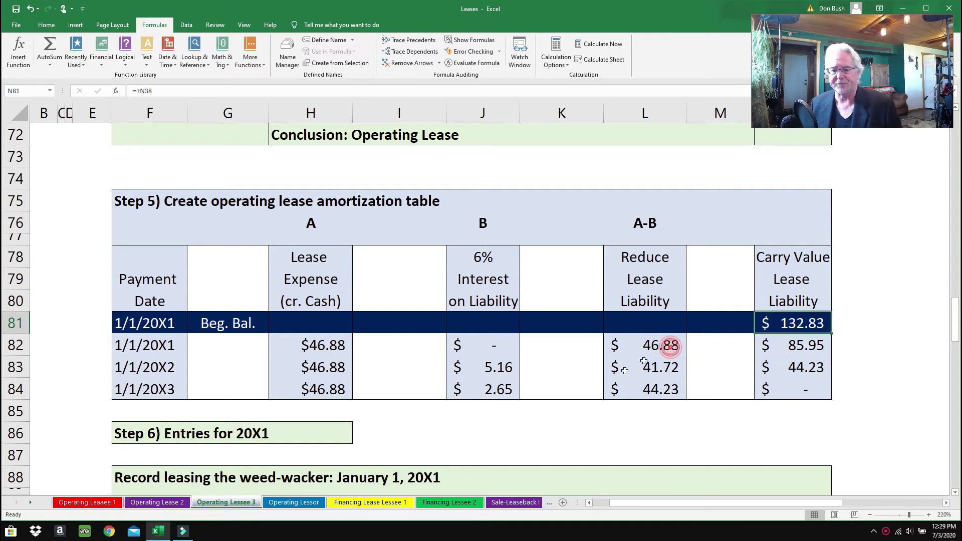
left_click(786, 344)
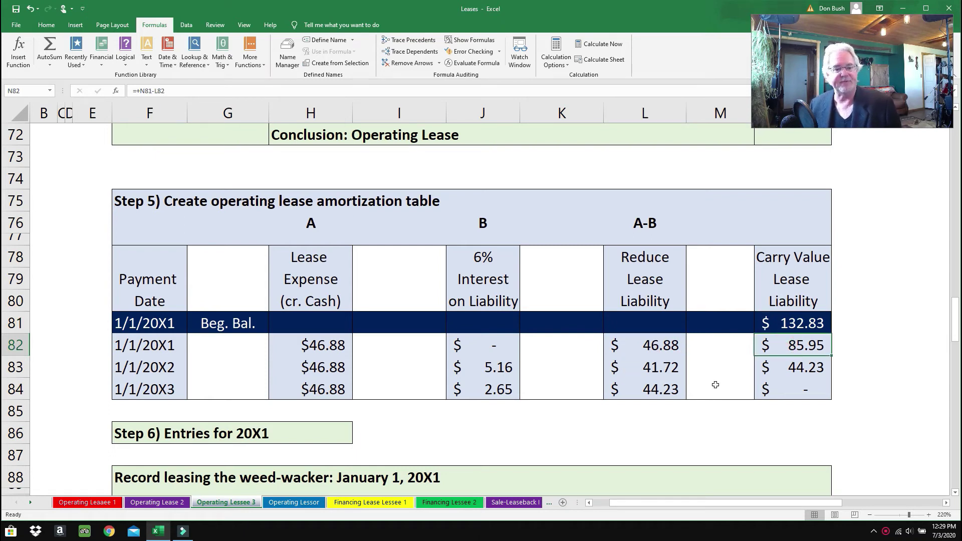
left_click(131, 374)
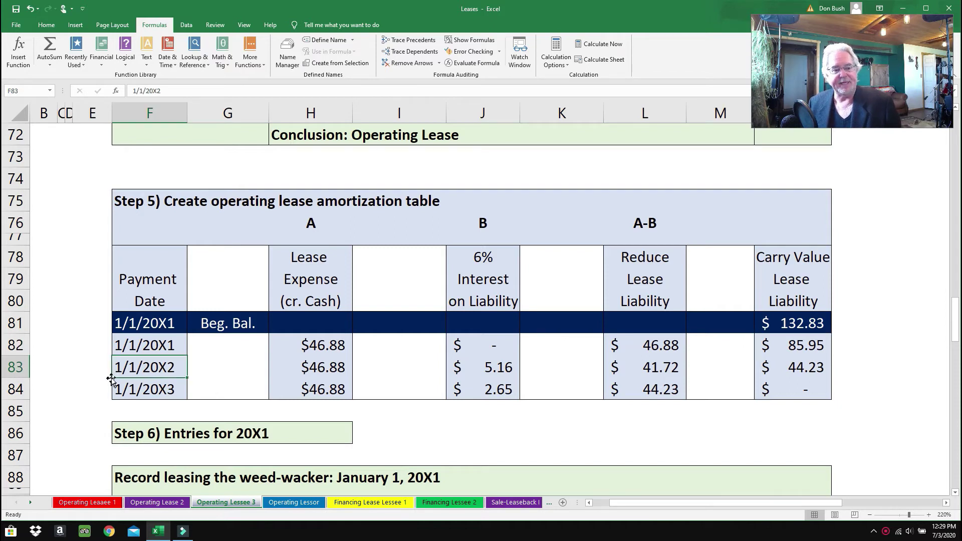
left_click(304, 375)
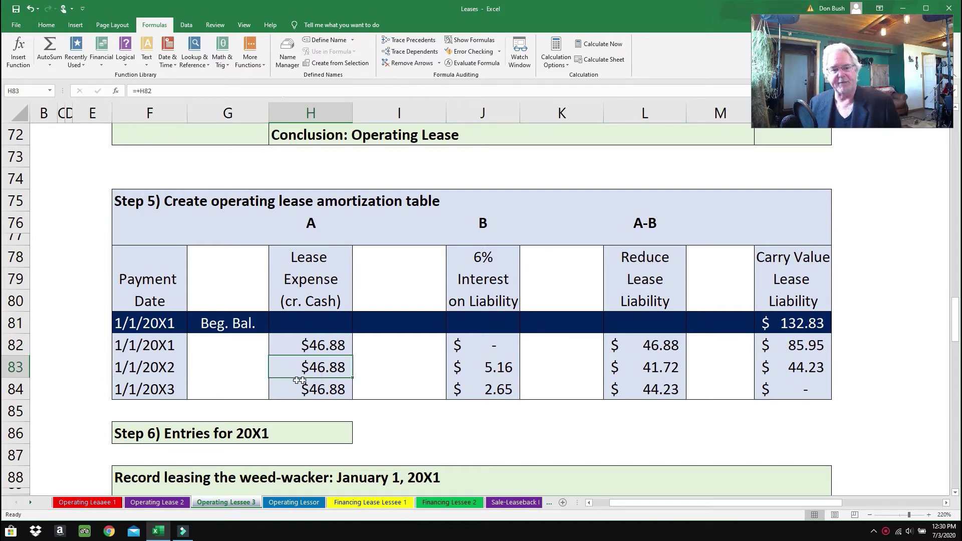
left_click(488, 370)
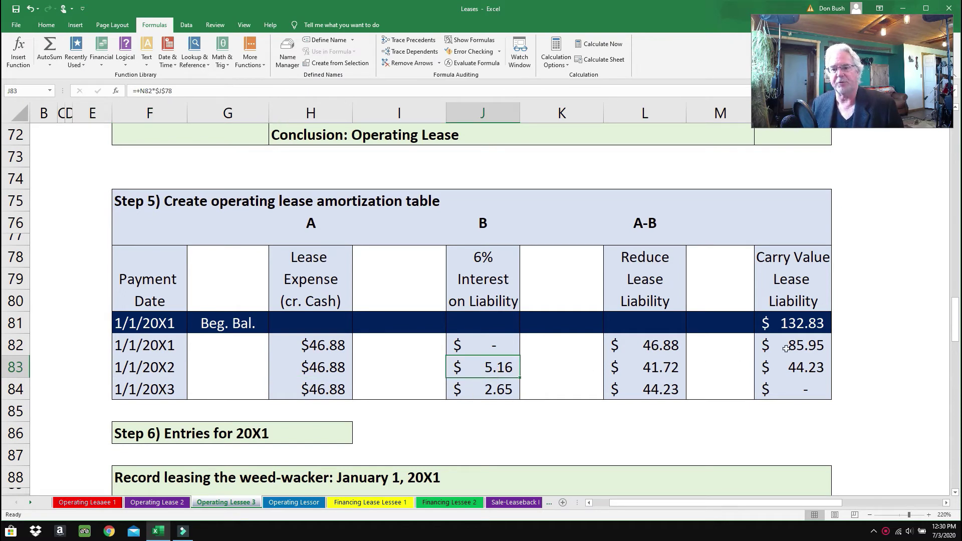
left_click(801, 344)
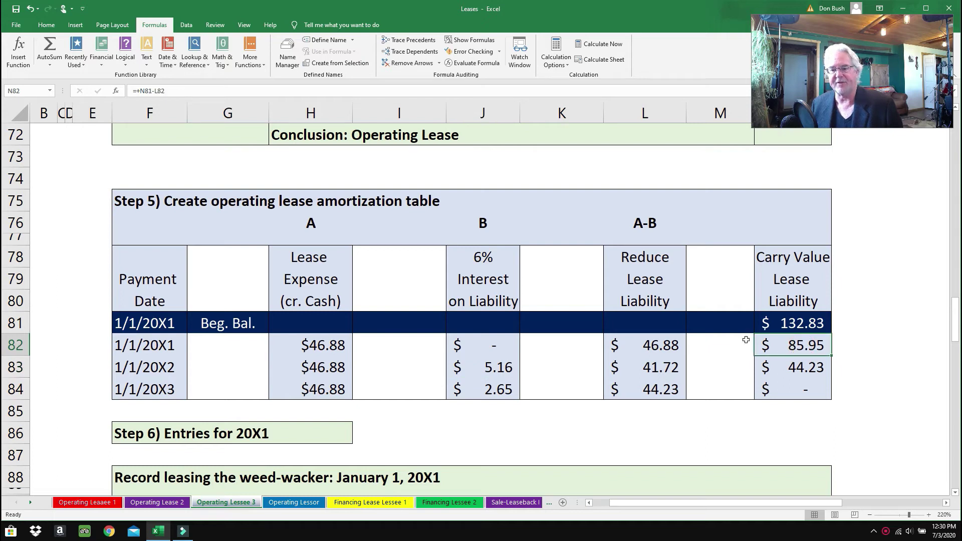
left_click(496, 262)
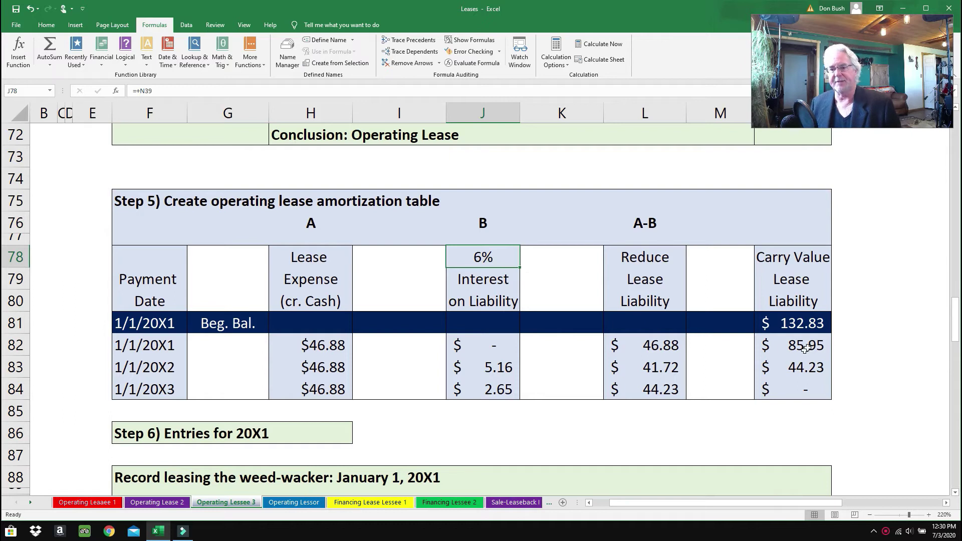
left_click(482, 371)
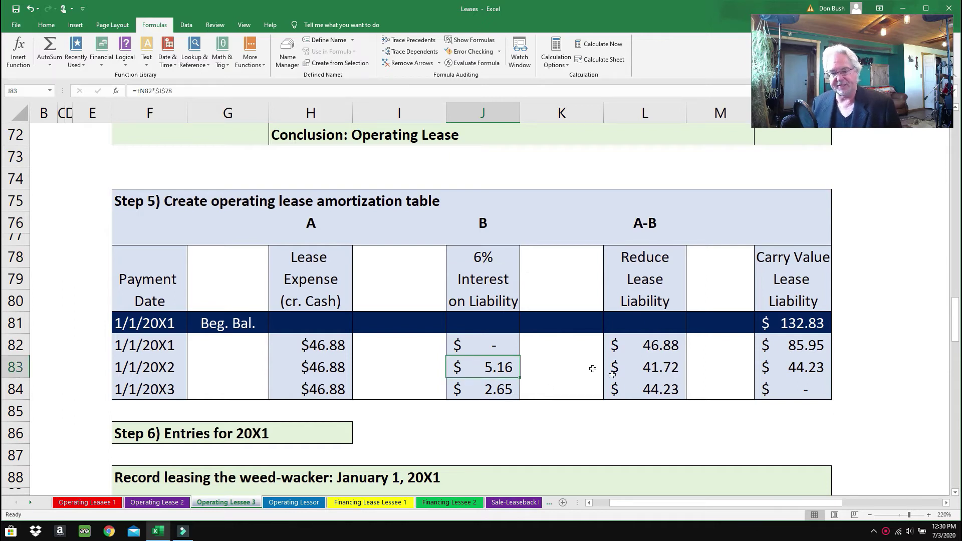
left_click(635, 373)
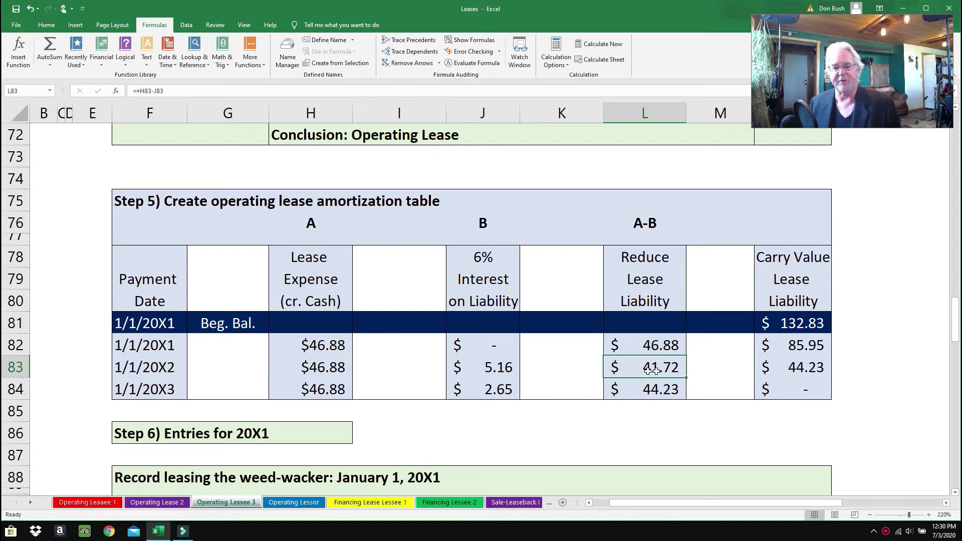
left_click(321, 372)
left_click(467, 370)
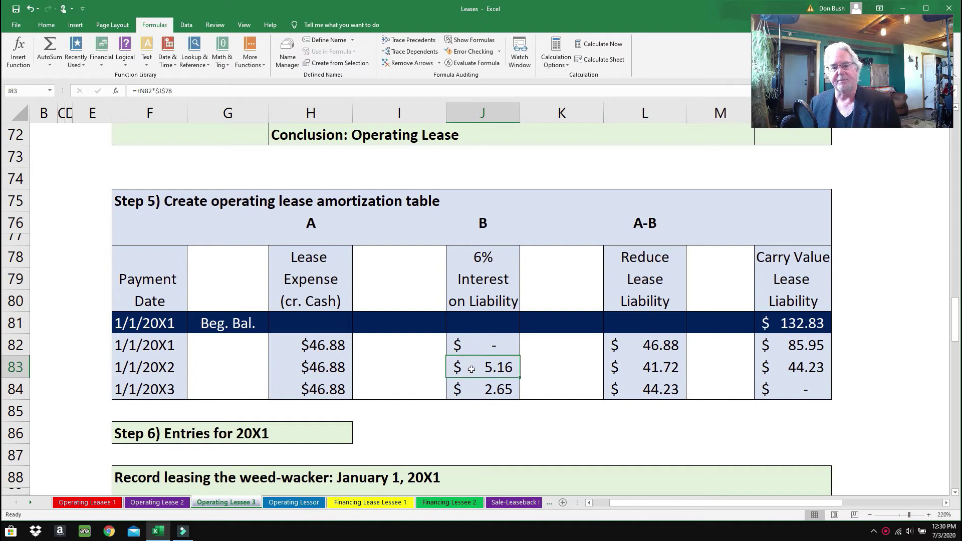
left_click(635, 370)
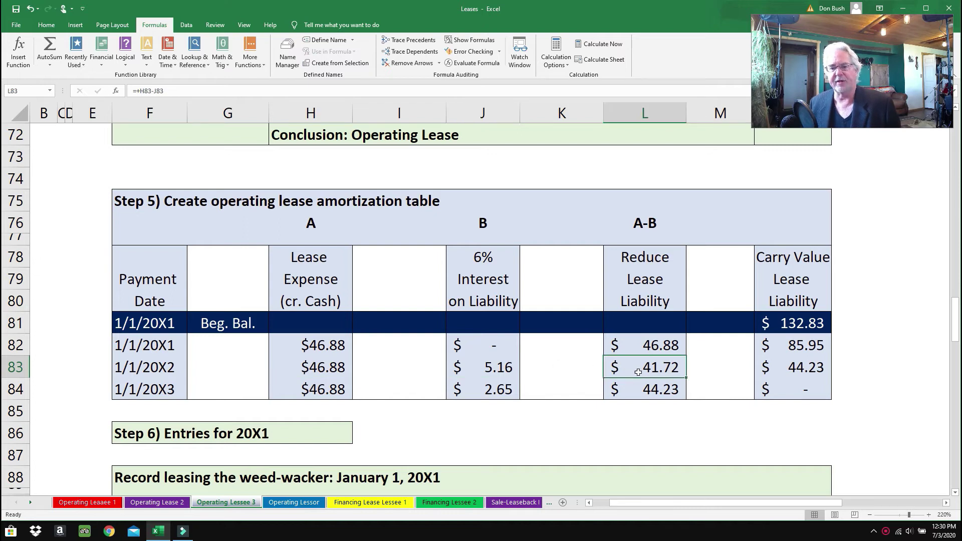
left_click(641, 224)
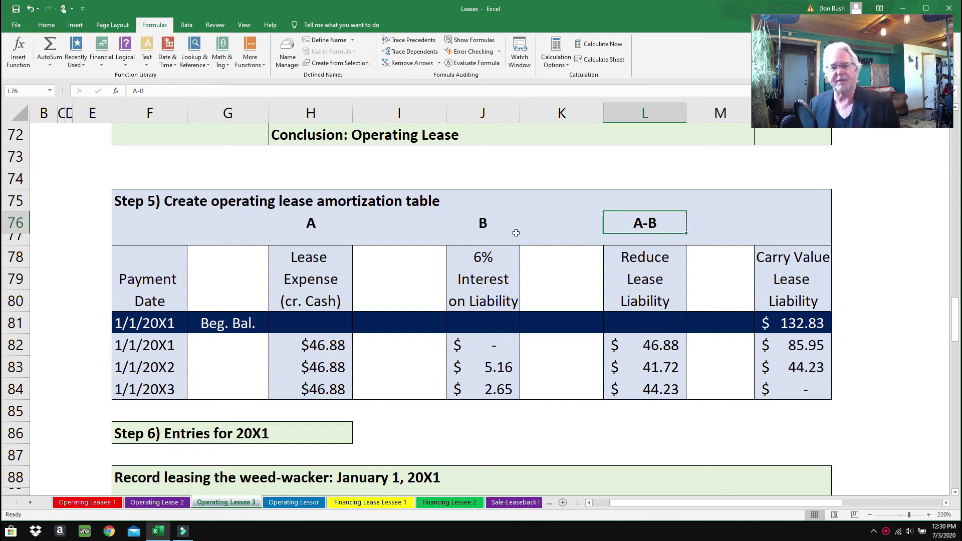
left_click(316, 224)
left_click(467, 221)
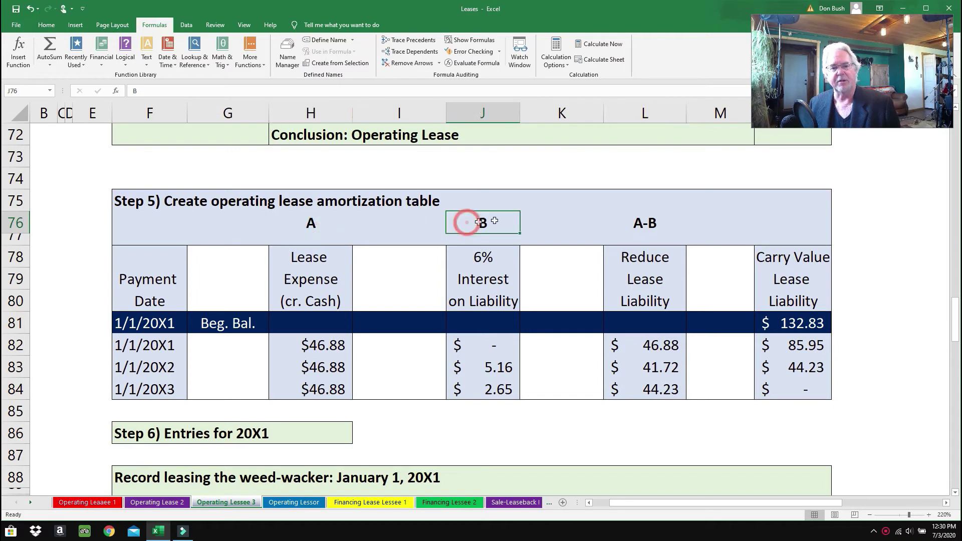
left_click(625, 228)
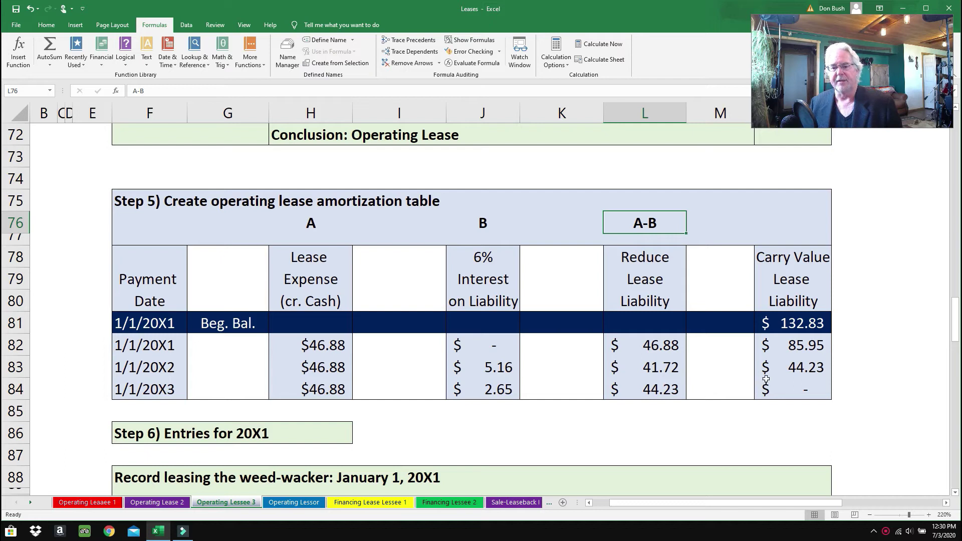
left_click(808, 366)
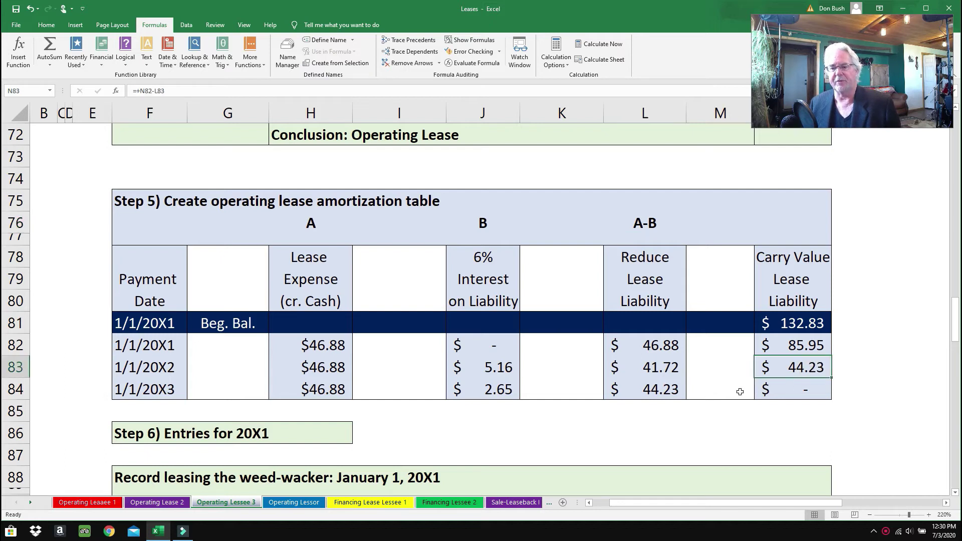
left_click(816, 344)
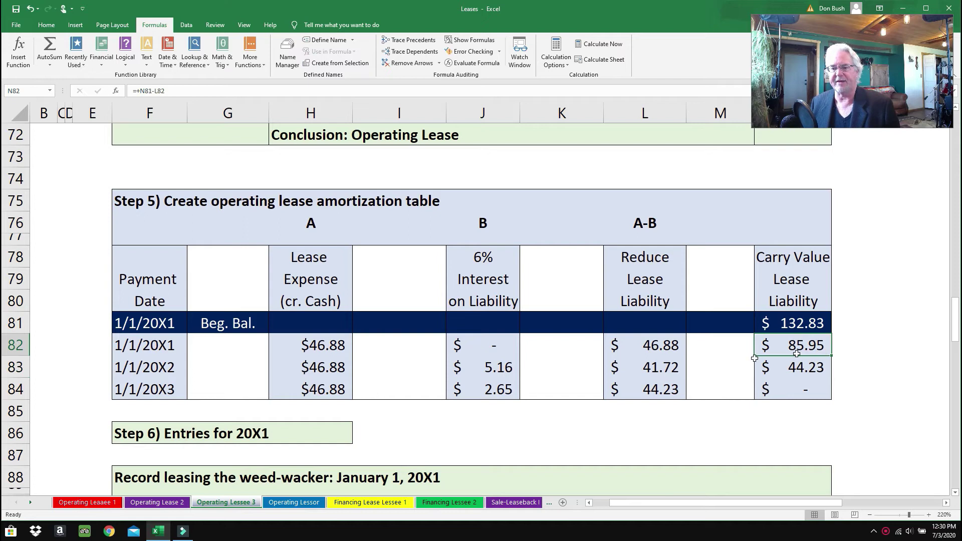
left_click(672, 369)
left_click(801, 372)
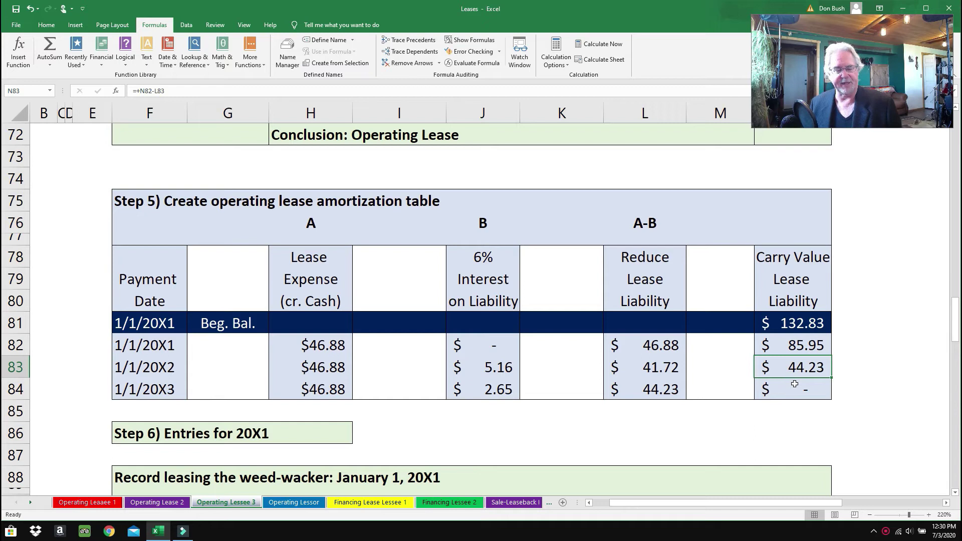
left_click(148, 395)
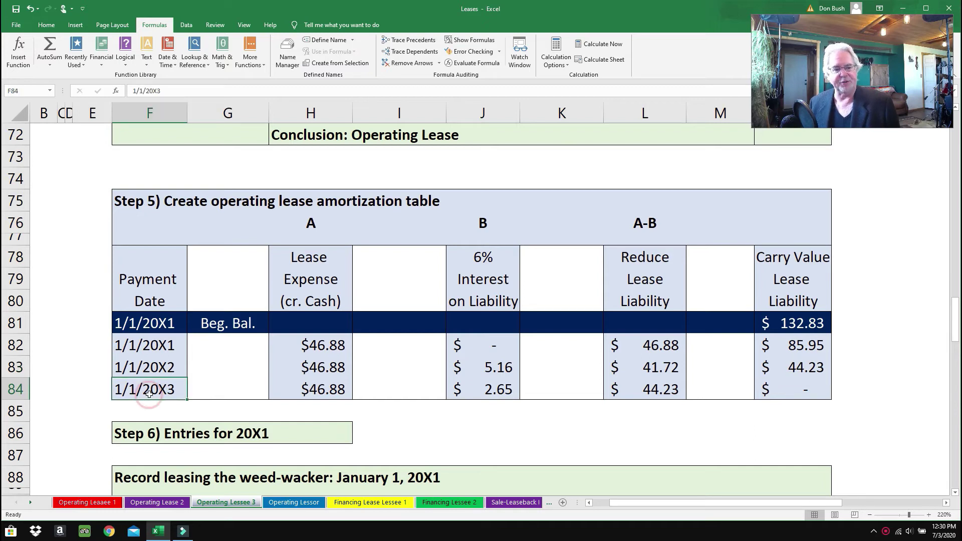
Inspect the 20X3 lease expense, 6% interest, 44.23 prior carrying value and liability reduction formulas
left_click(297, 399)
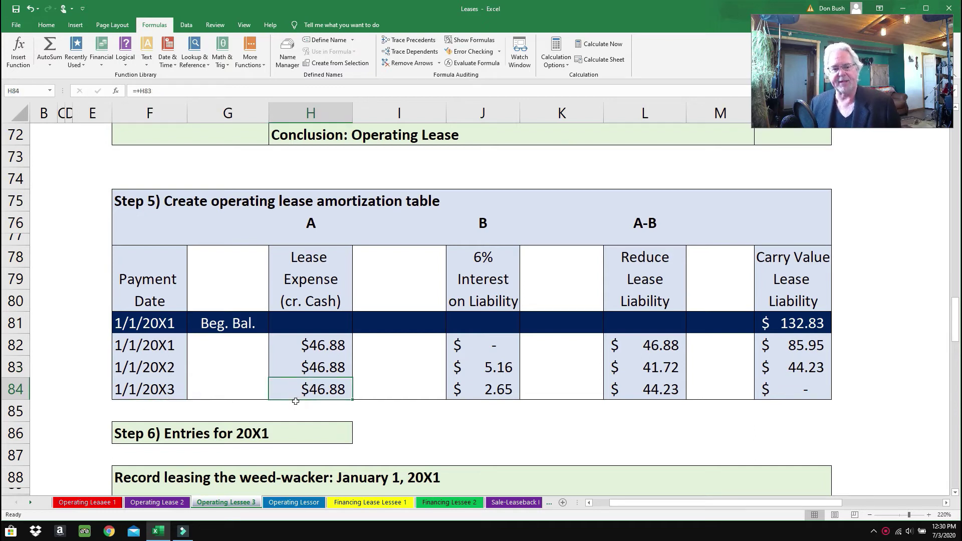
left_click(484, 398)
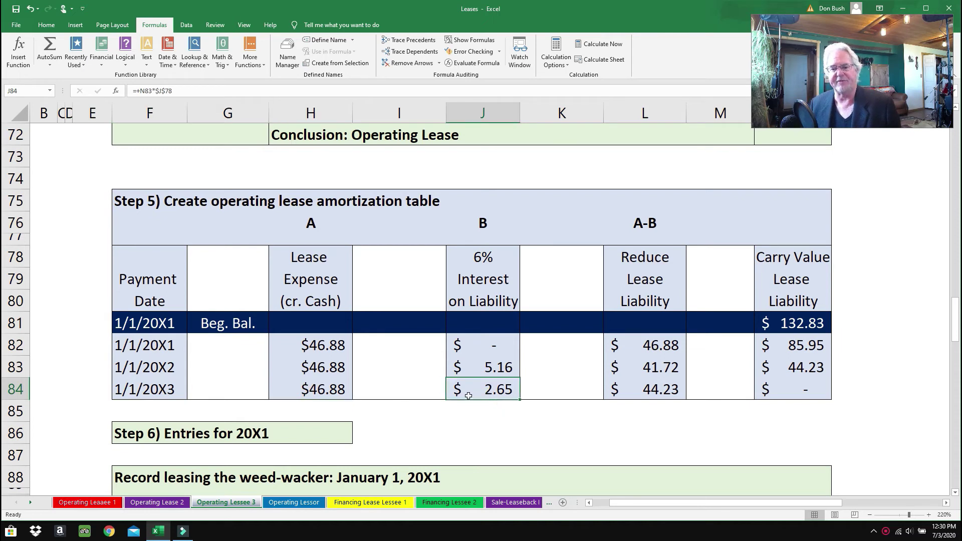
left_click(488, 264)
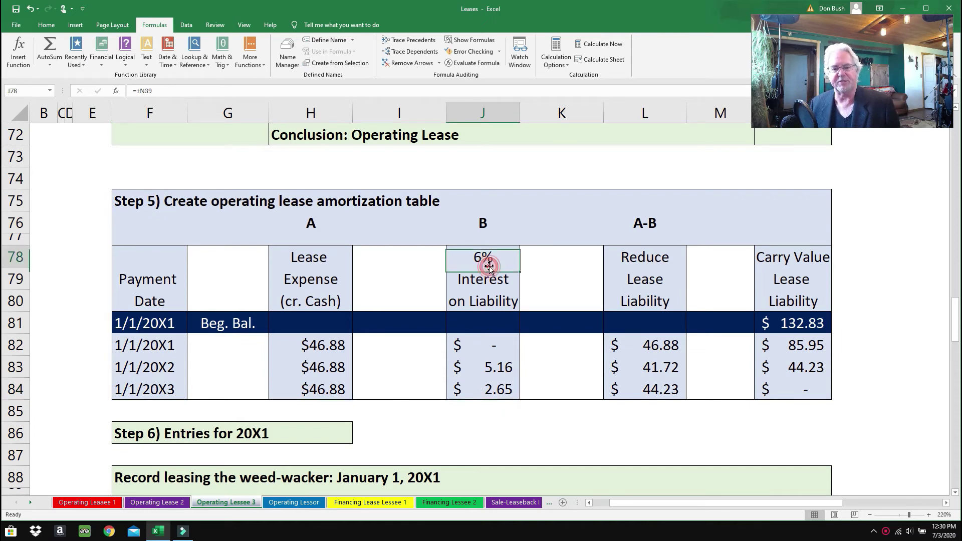
left_click(807, 372)
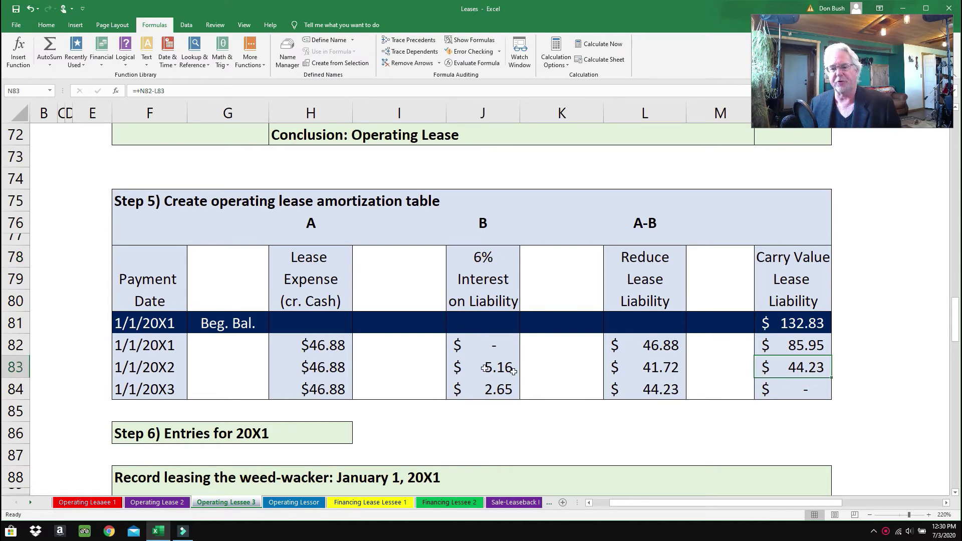
left_click(483, 390)
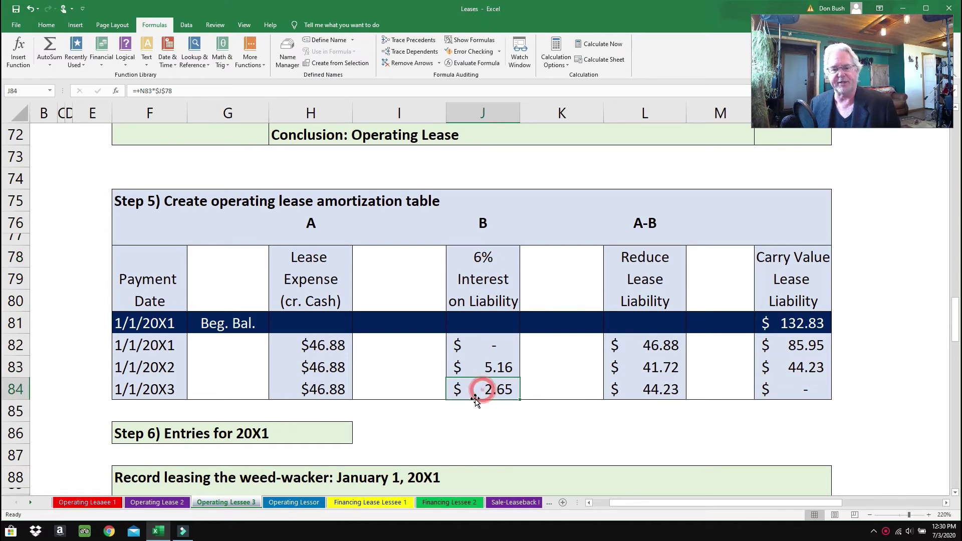
left_click(650, 393)
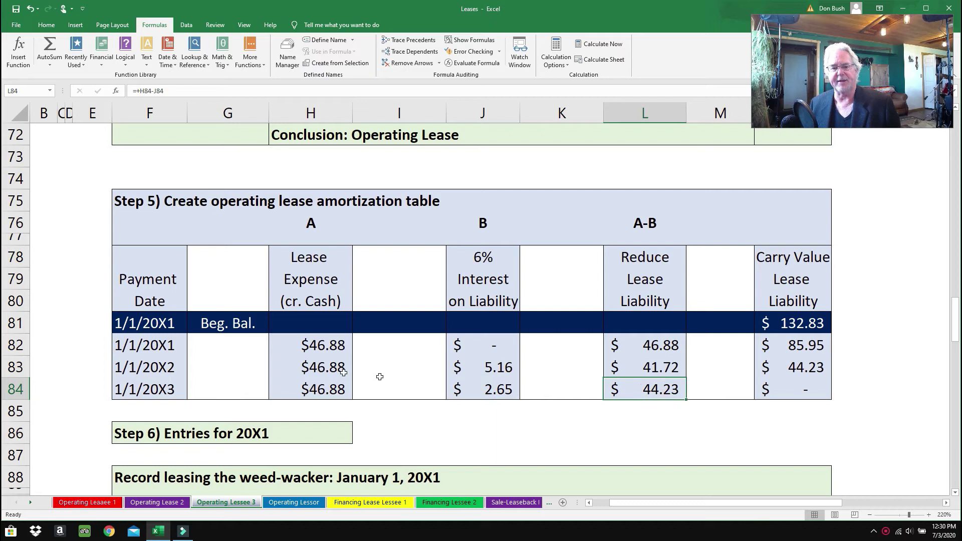
Recheck the 20X3 amounts and confirm the final carrying value reaches zero
left_click(308, 386)
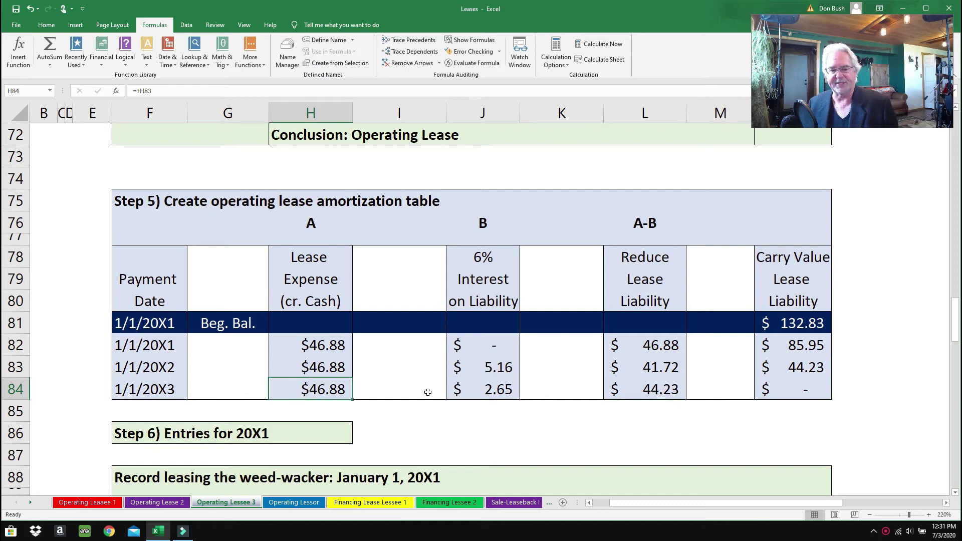
left_click(474, 392)
left_click(636, 389)
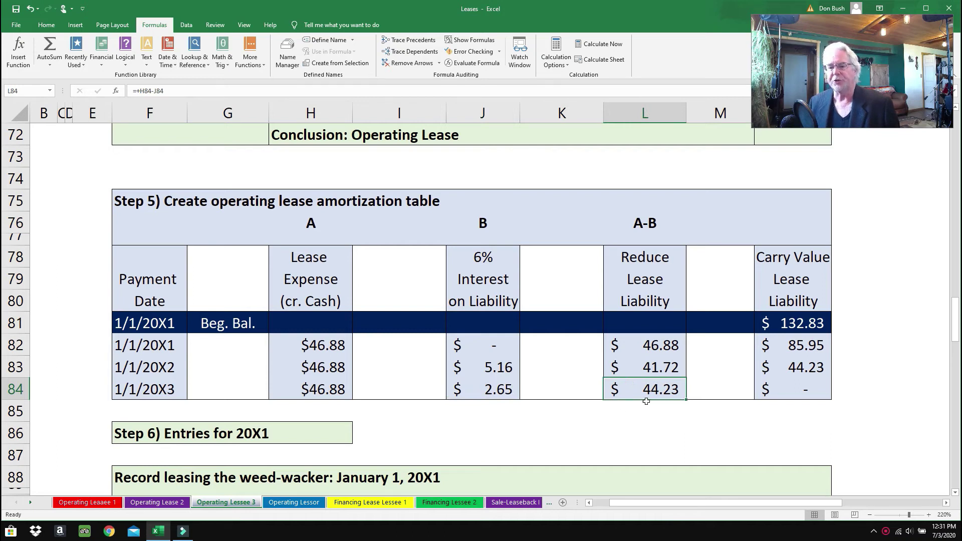
left_click(815, 396)
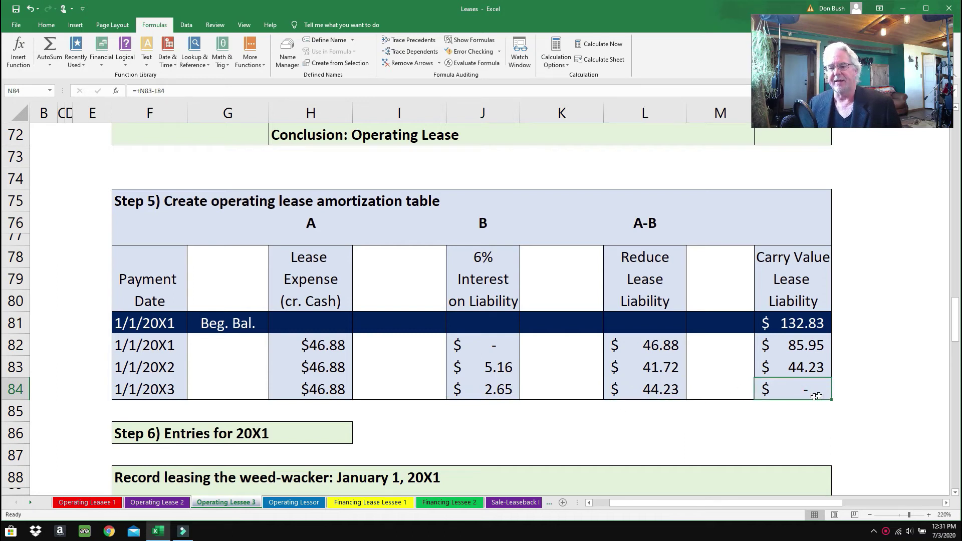
left_click(791, 370)
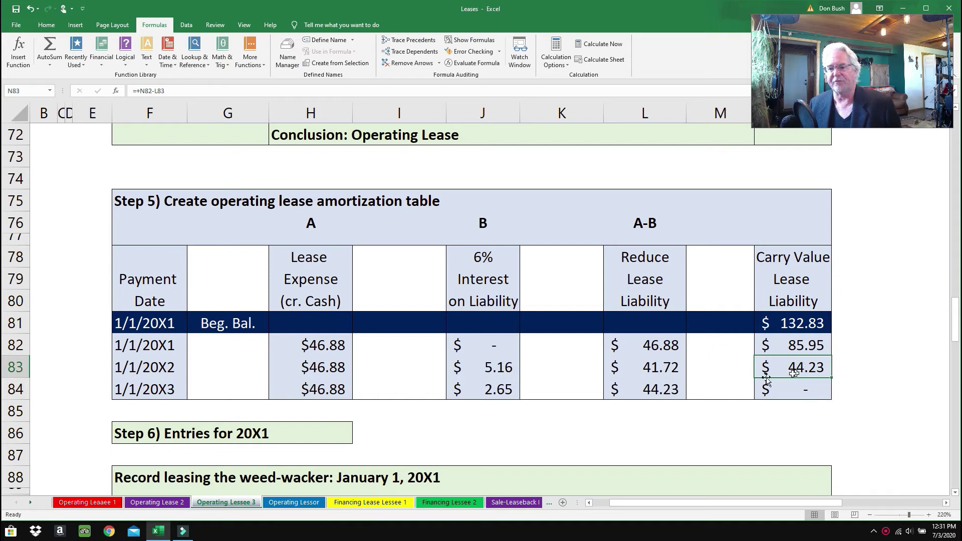
left_click(655, 396)
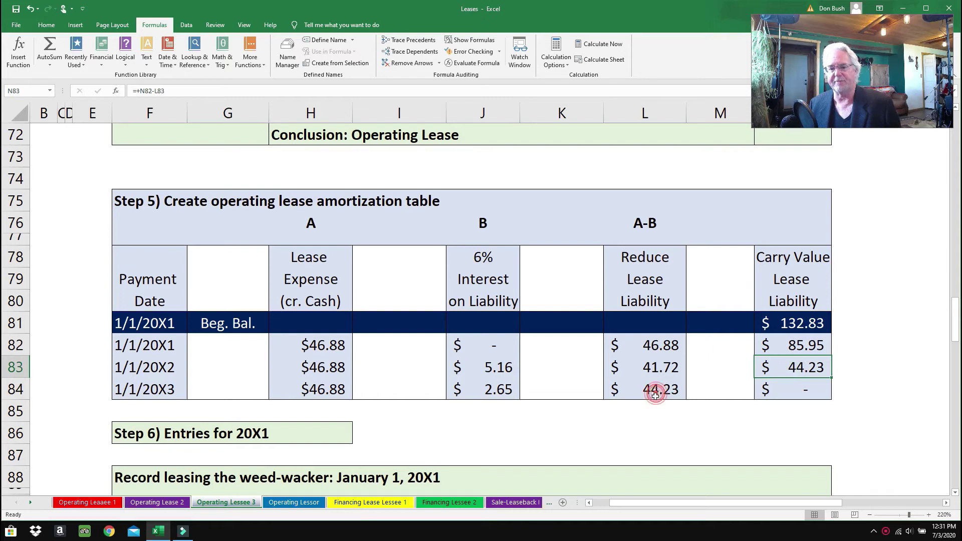
left_click(774, 391)
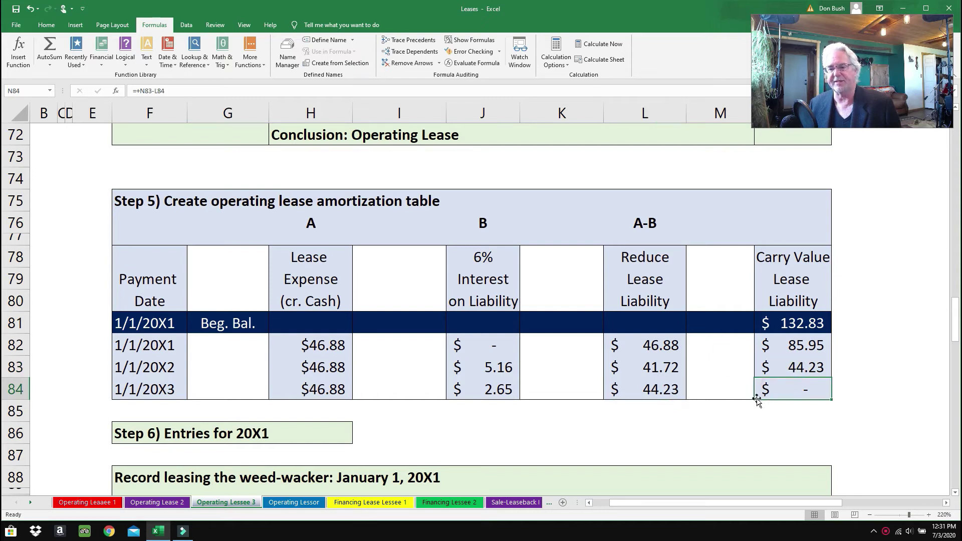
Scroll down to the Step 6 journal entries and select row 85
left_click(783, 391)
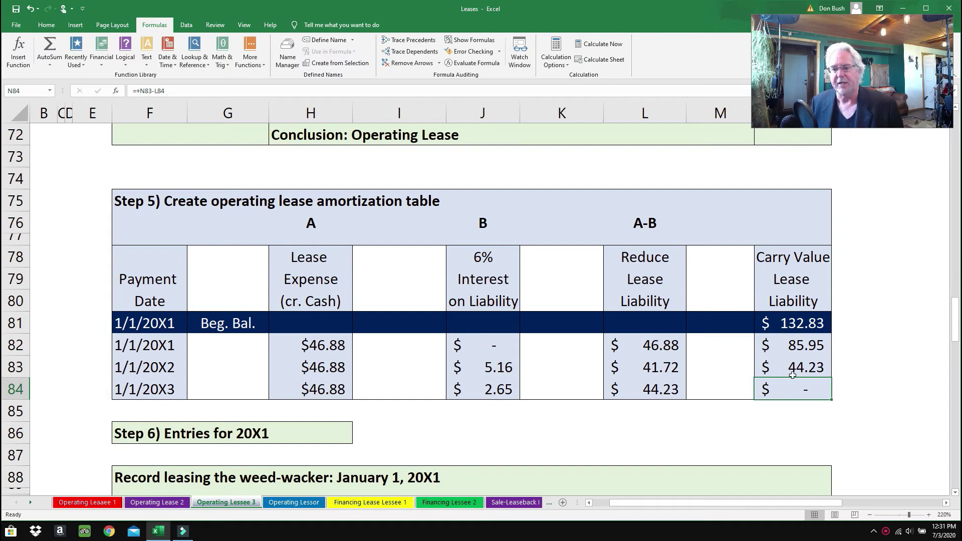
left_click(784, 390)
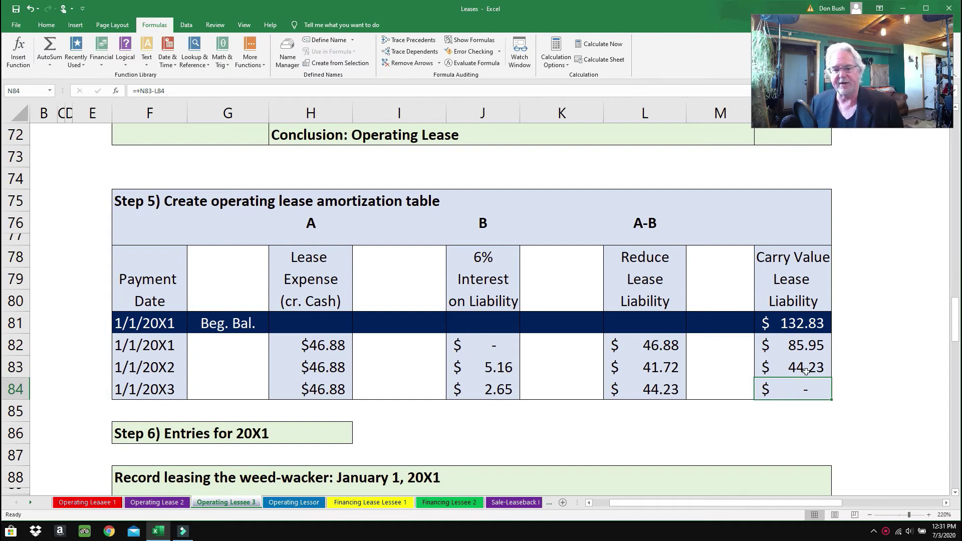
left_click_drag(954, 319, 958, 337)
left_click(21, 301)
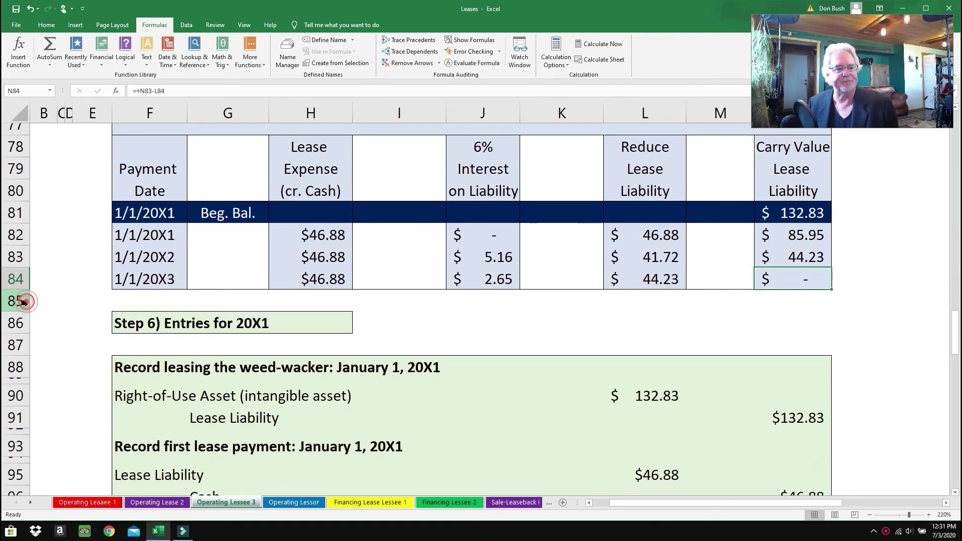
Split the window into two panes at row 85 using View > Split
left_click(244, 25)
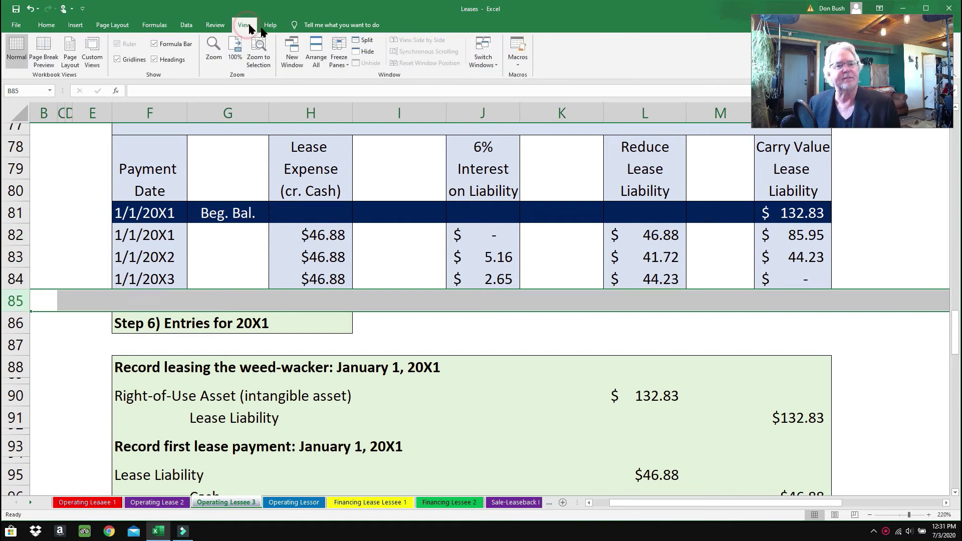
left_click(361, 42)
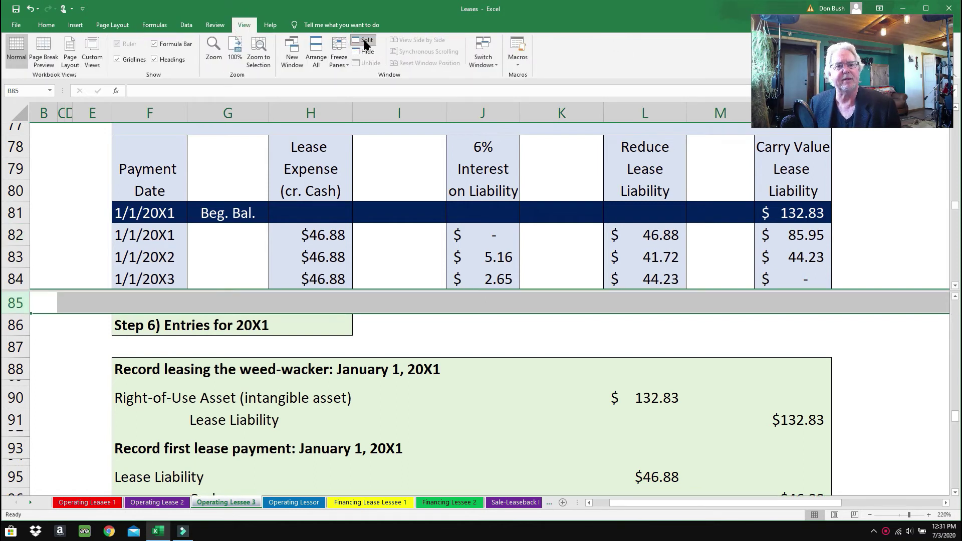
left_click(460, 333)
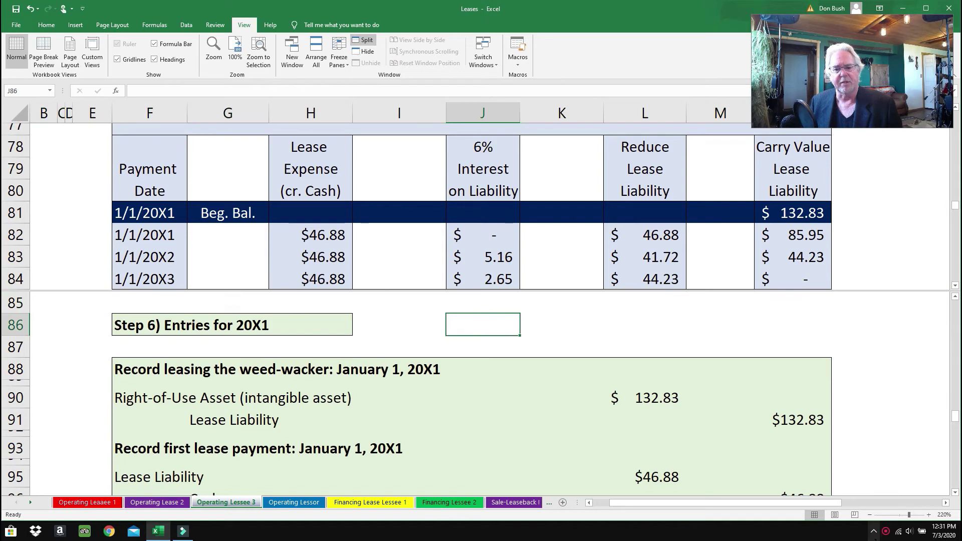
Scroll the lower pane to the 20X1 entries and select the Right-of-Use Asset debit line
left_click(955, 493)
left_click(955, 493)
left_click(956, 493)
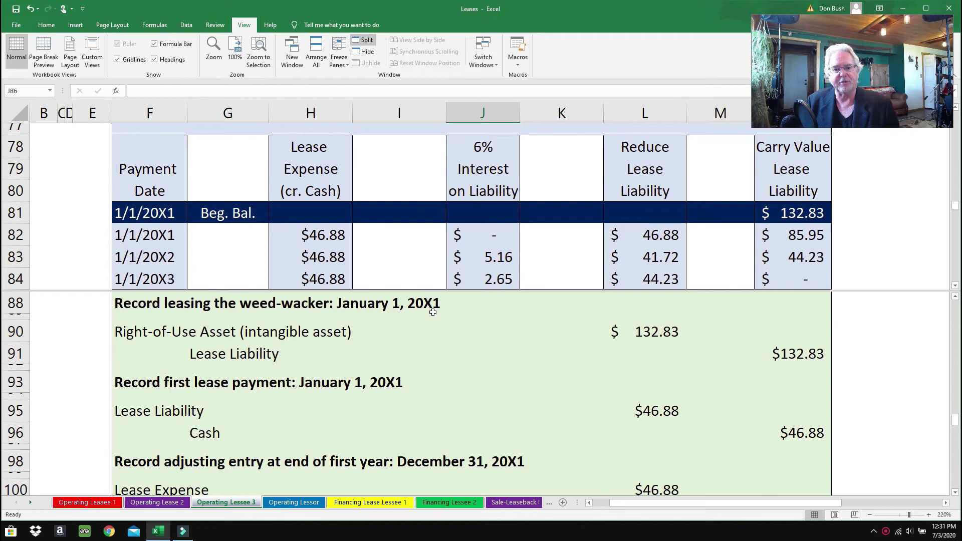
left_click(119, 334)
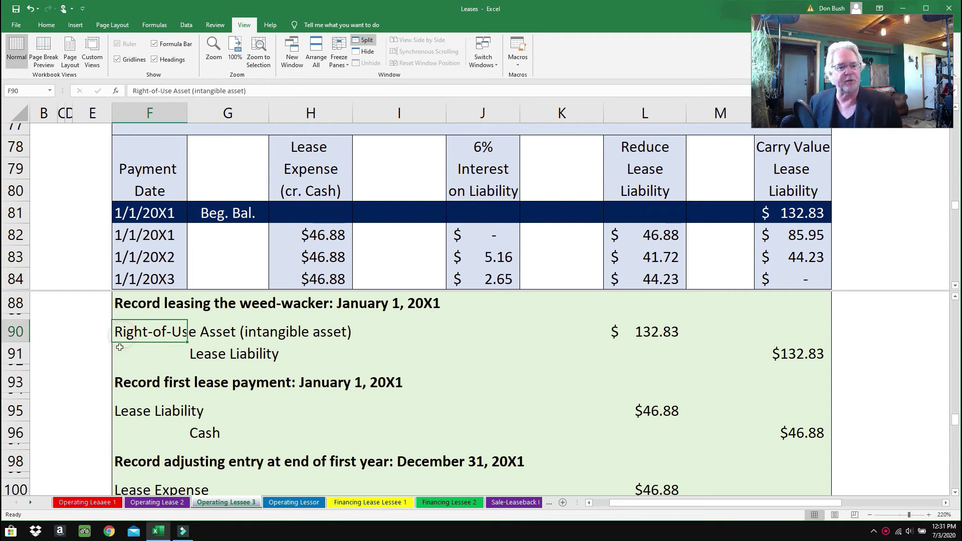
left_click(640, 337)
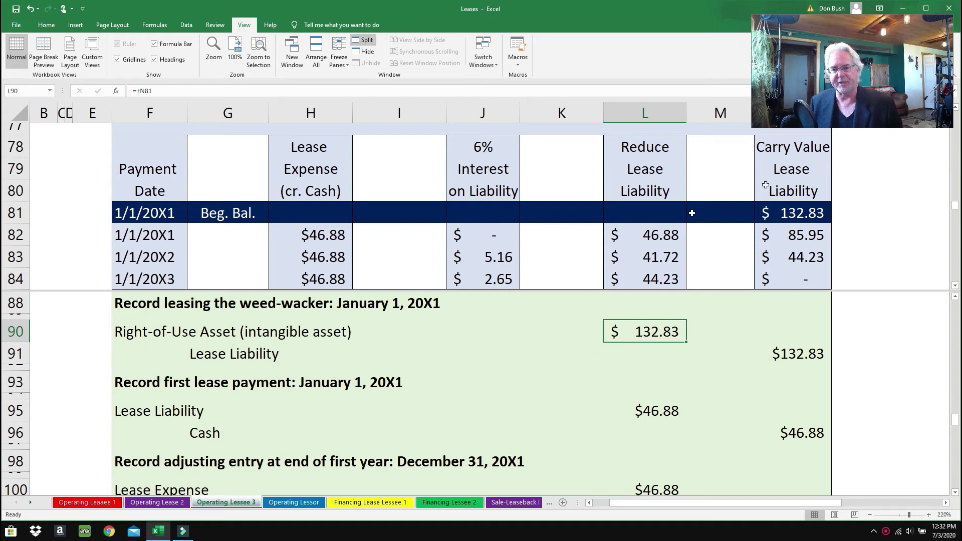
left_click(781, 213)
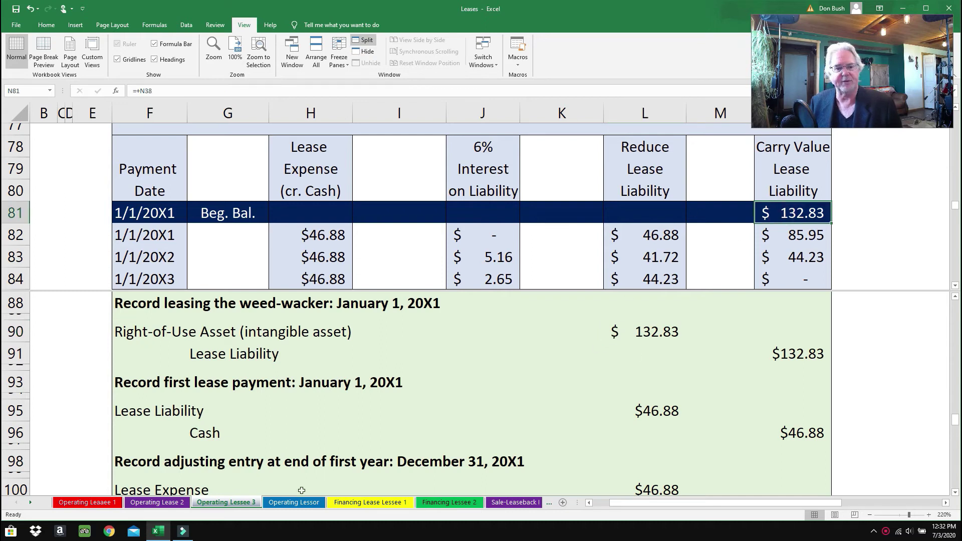
left_click(790, 365)
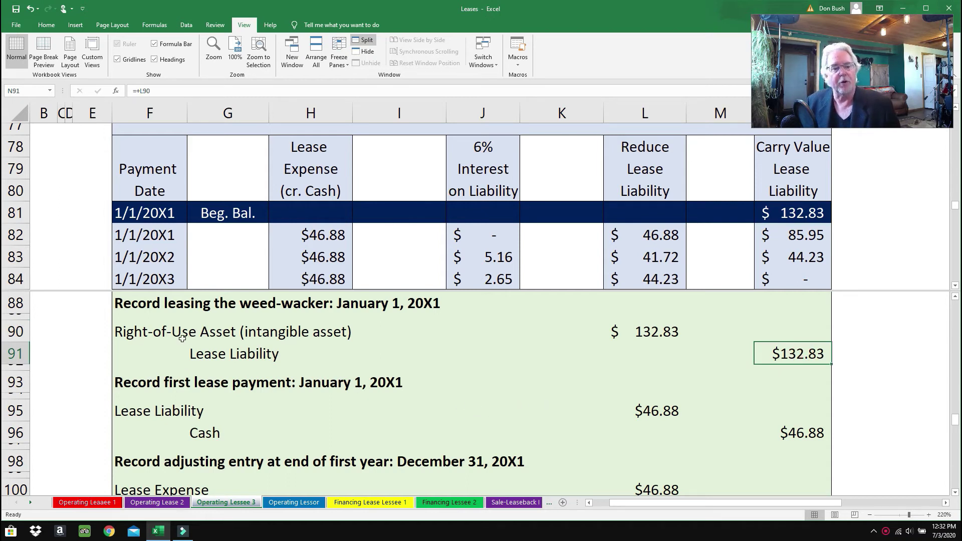
left_click(130, 333)
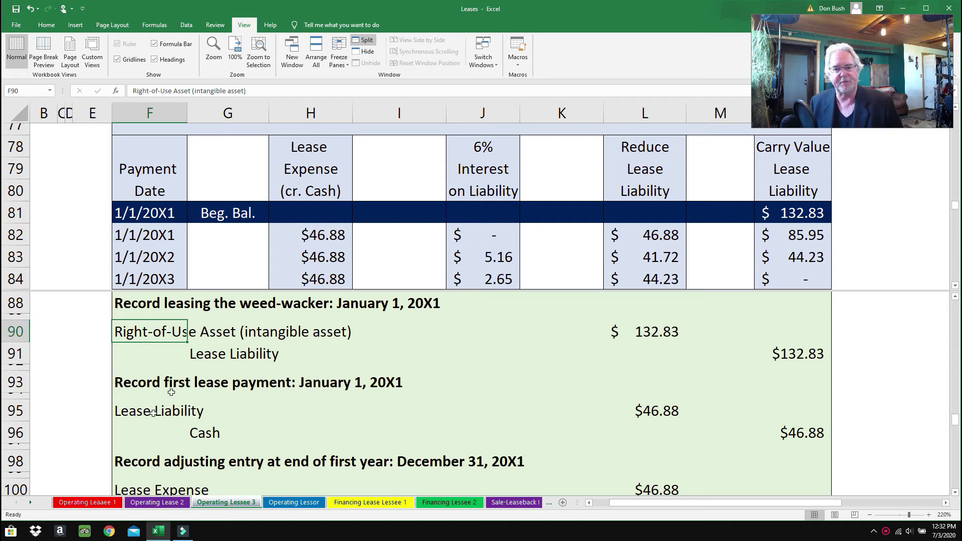
Compare the first 46.88 payment with its Lease Liability debit and Cash credit in N96
left_click(327, 236)
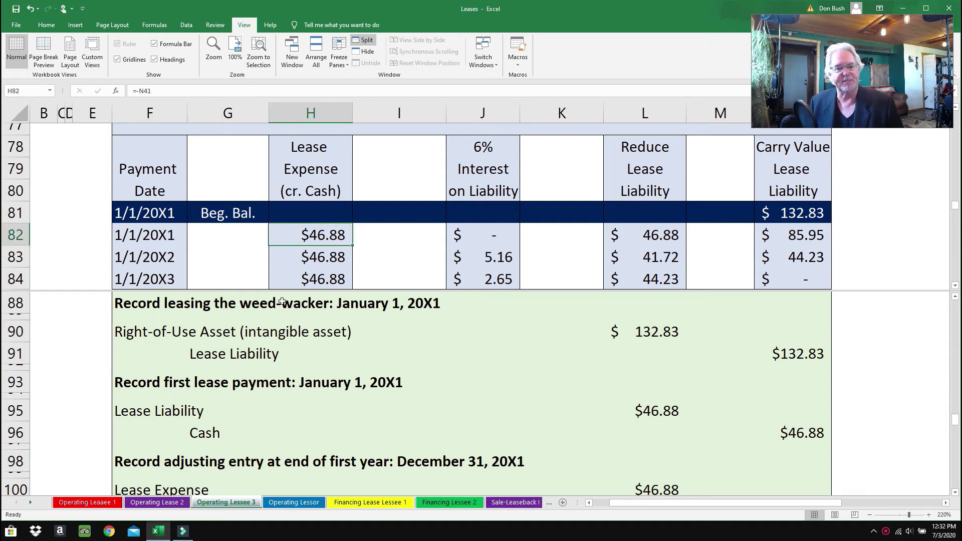
left_click(652, 416)
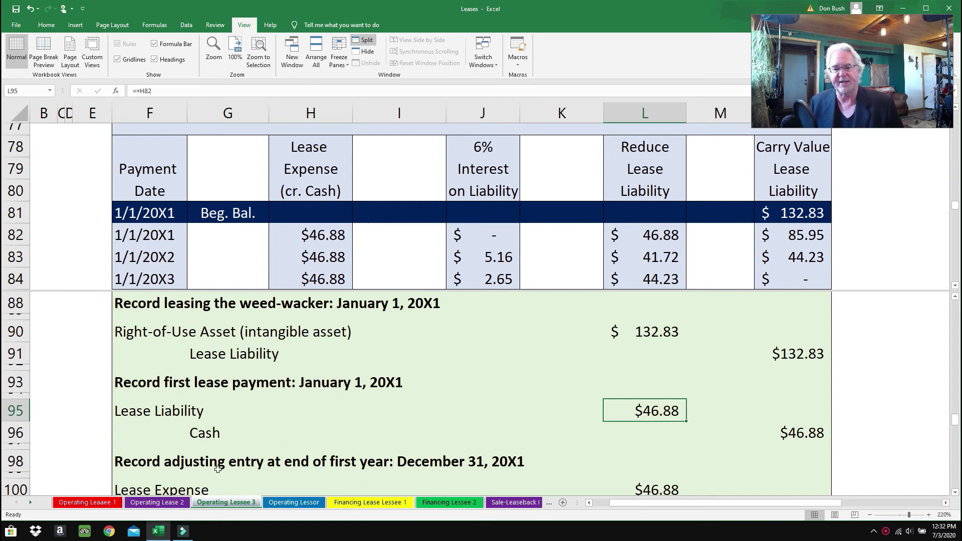
left_click(808, 437)
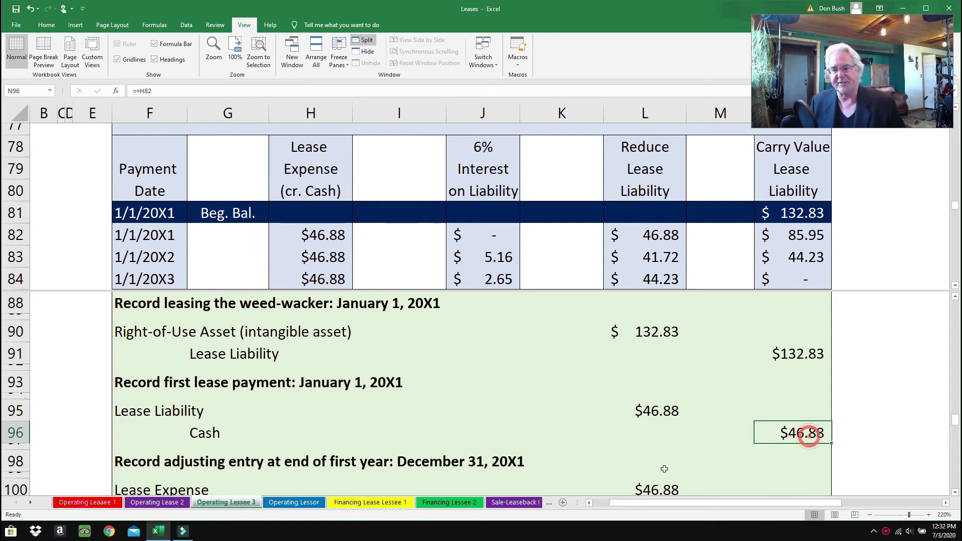
Scroll the lower pane to reveal the December 31, 20X1 adjusting entry
left_click(955, 493)
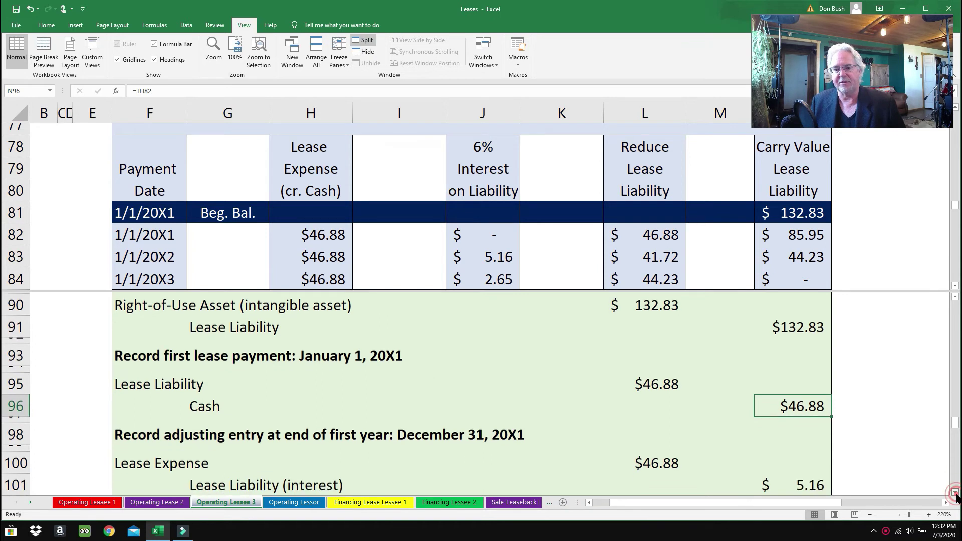
left_click(956, 493)
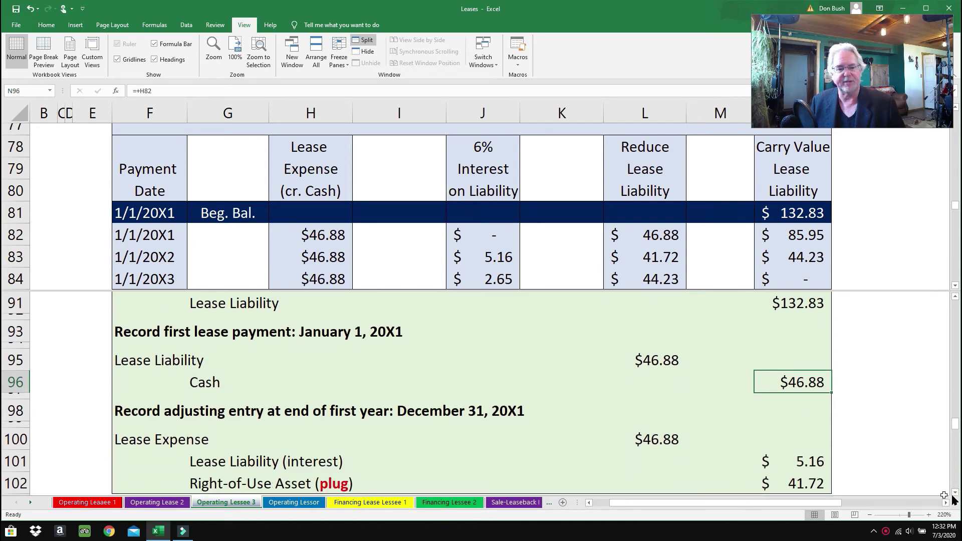
left_click(955, 494)
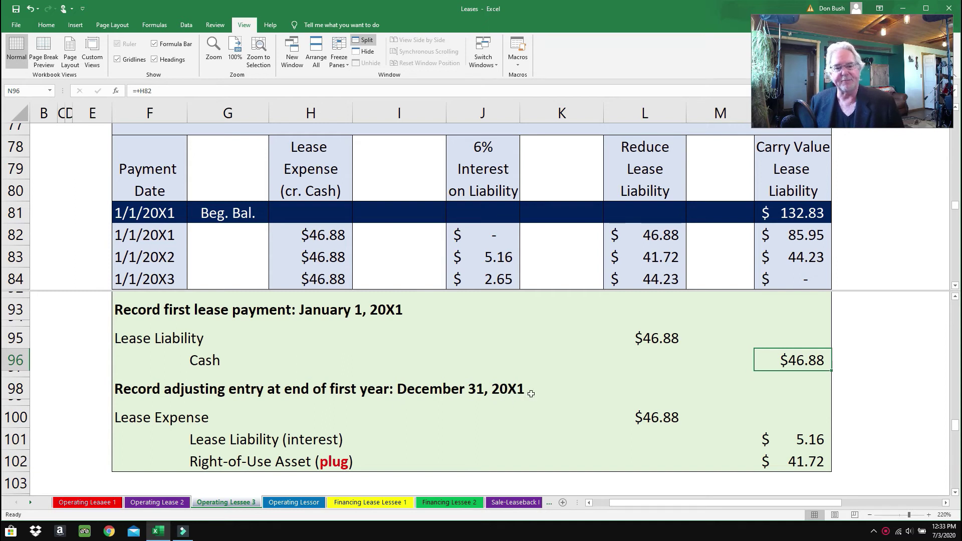
Trace the first-year lease expense and 5.16 interest credit back to the amortization table
left_click(136, 258)
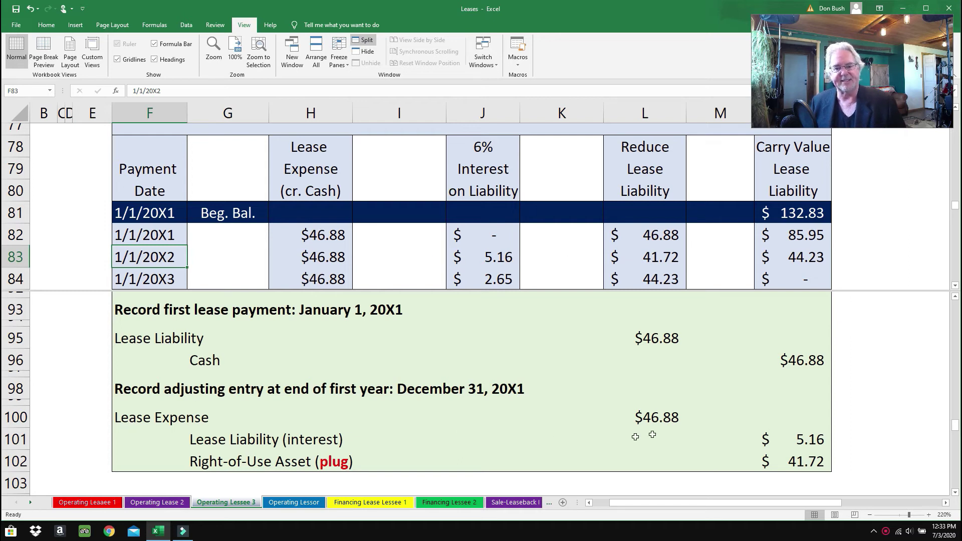
left_click(665, 417)
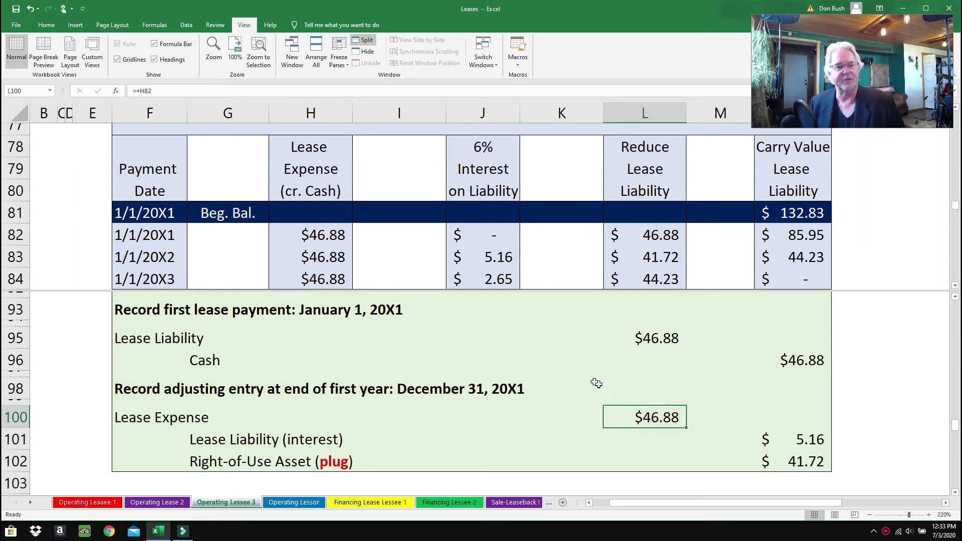
left_click(328, 261)
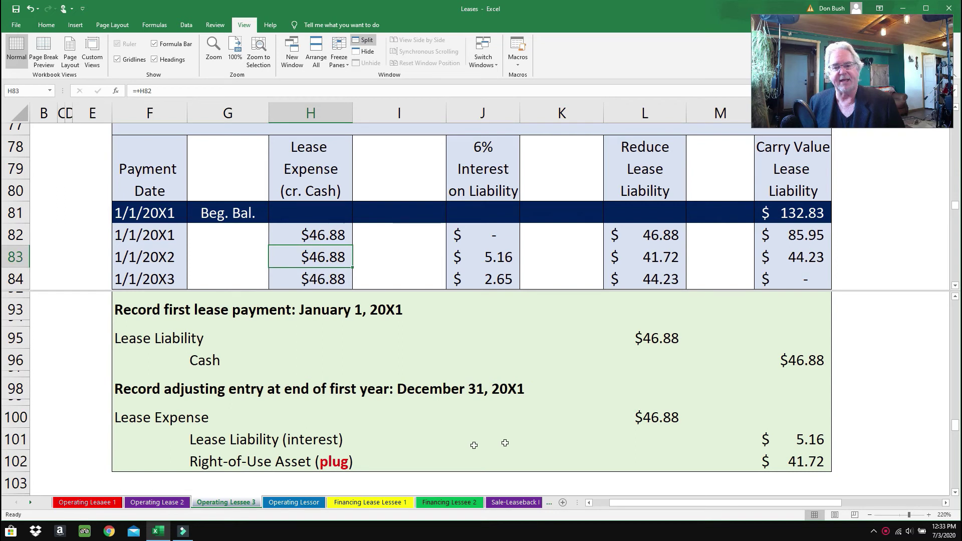
left_click(802, 441)
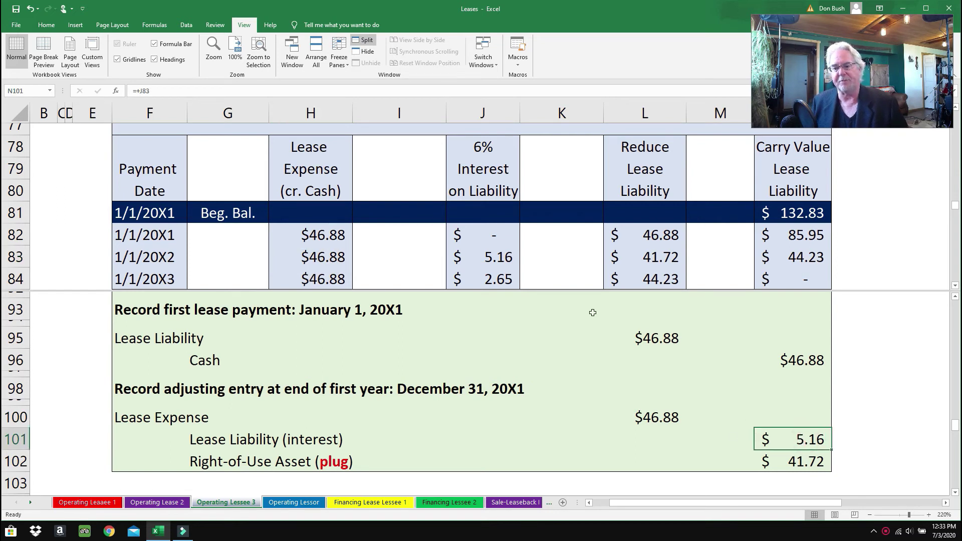
left_click(489, 255)
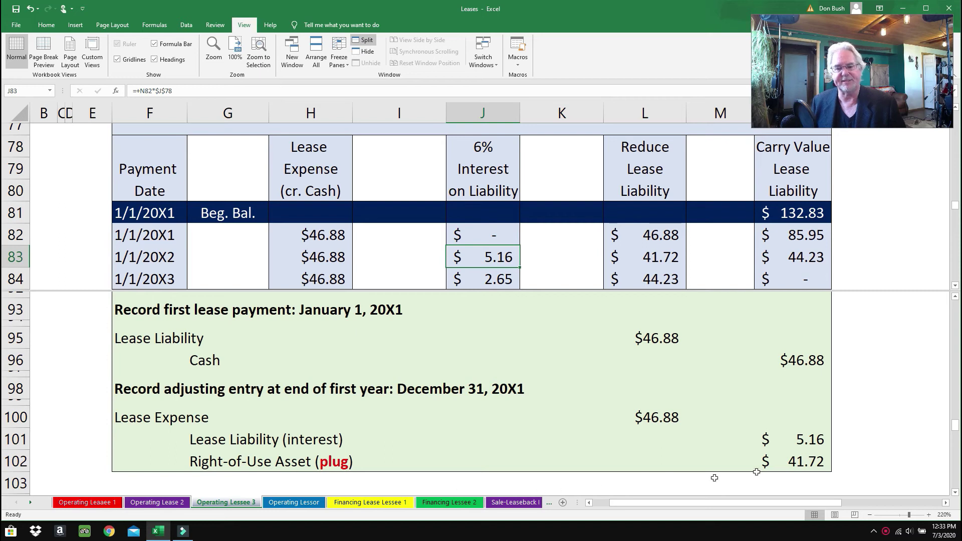
Verify the 41.72 right-of-use plug as lease expense minus interest, then scroll to 20X2 entries
left_click(802, 462)
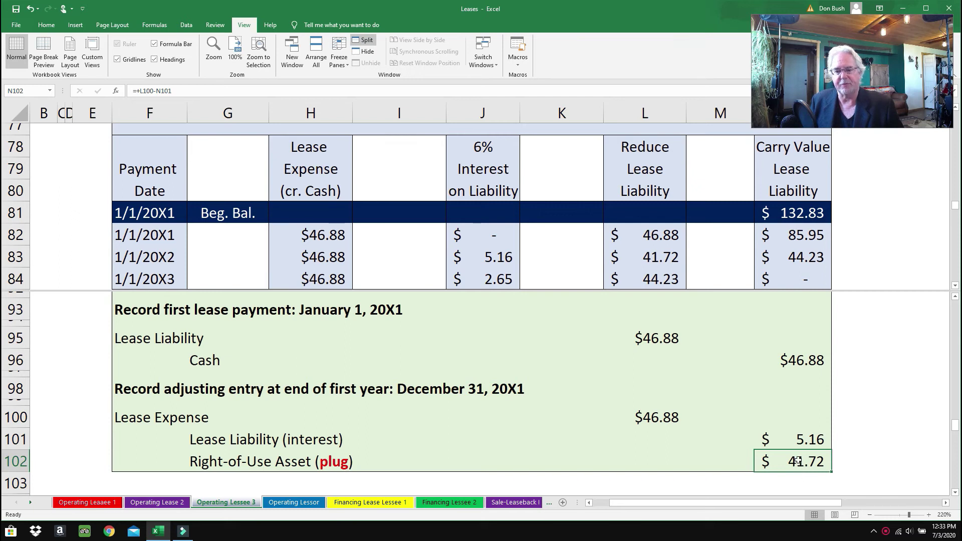
left_click(646, 425)
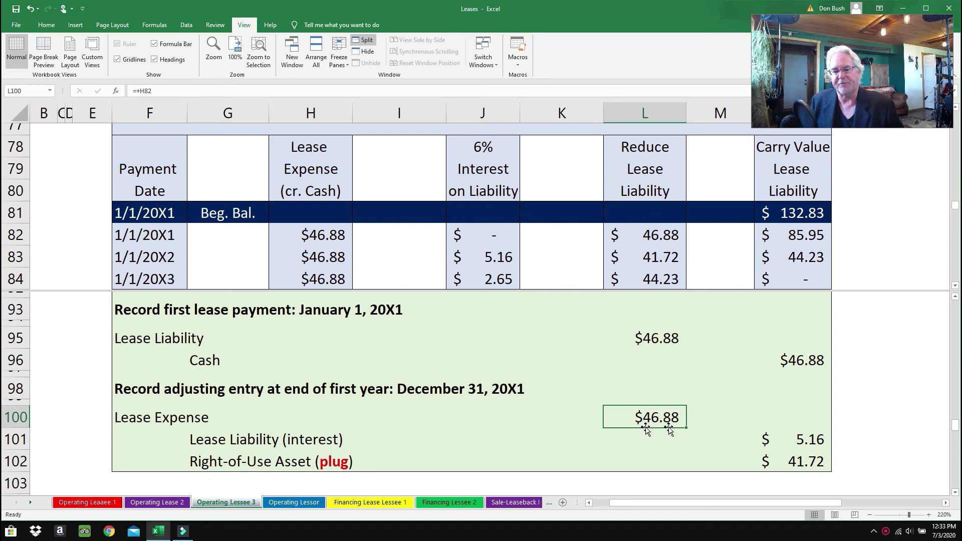
left_click(788, 436)
left_click(770, 473)
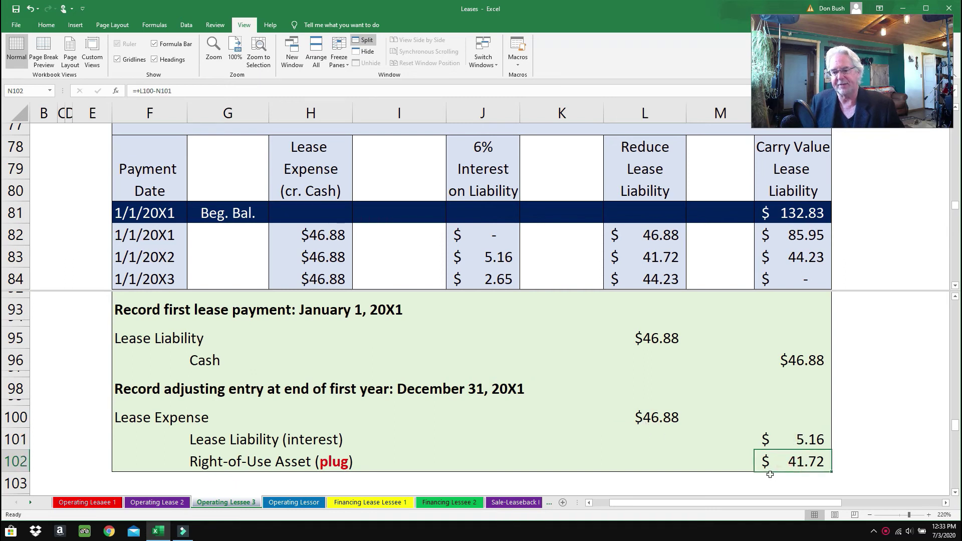
left_click(653, 259)
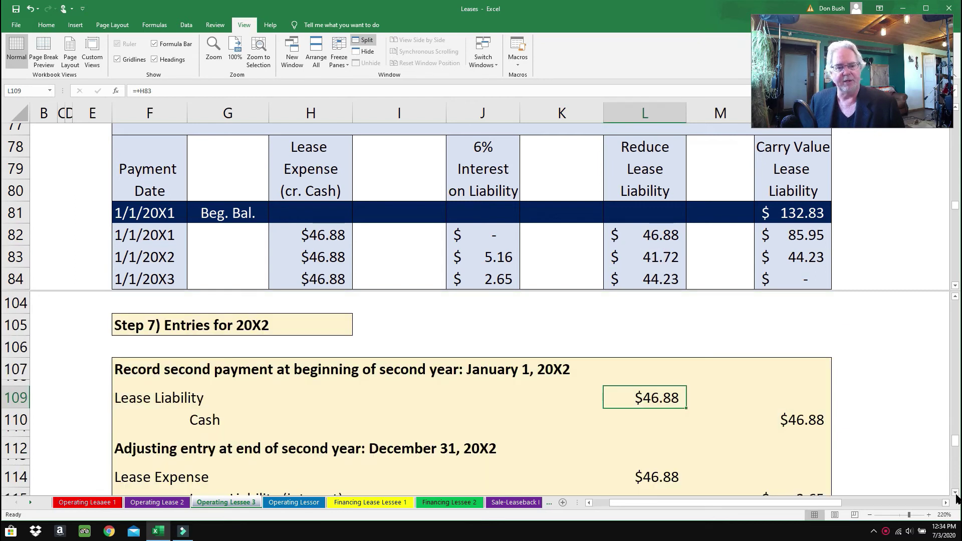
left_click(955, 492)
left_click(955, 493)
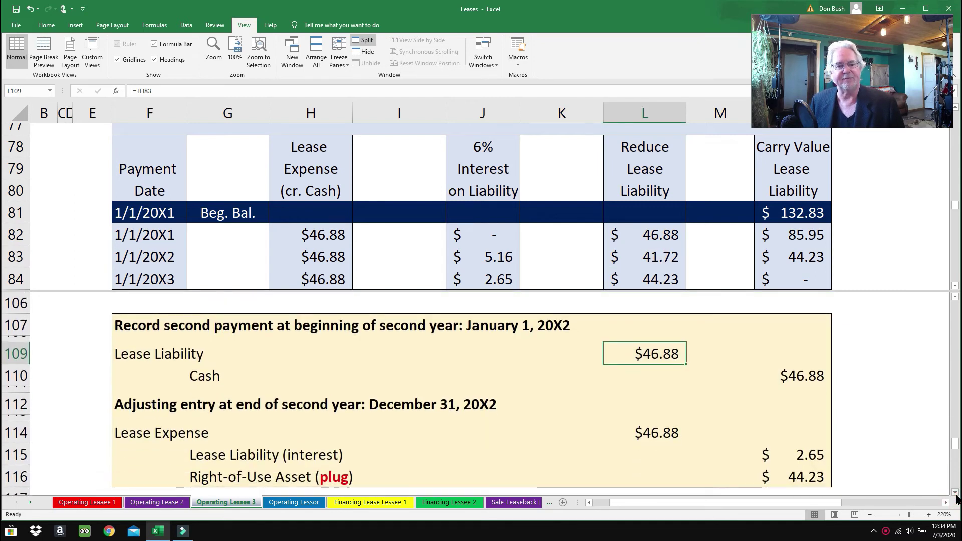
left_click(956, 493)
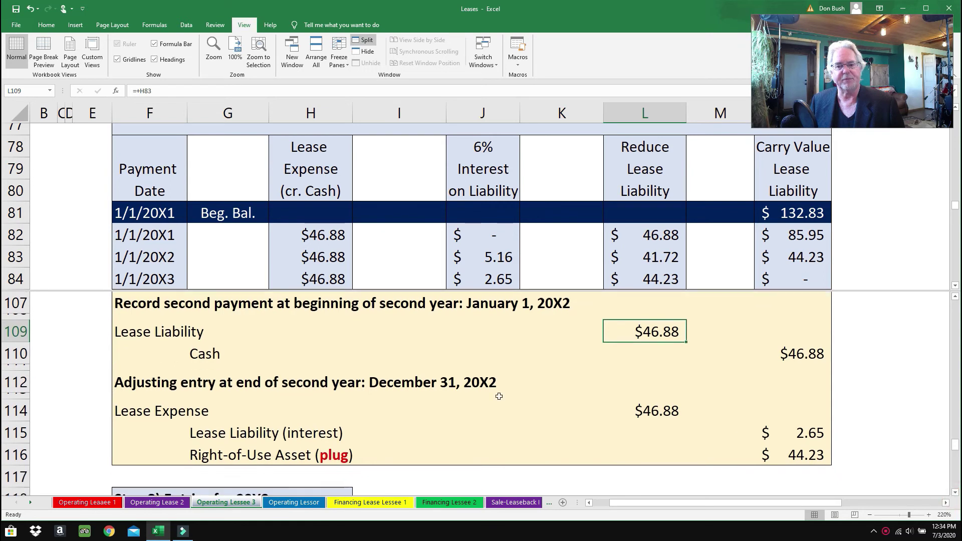
left_click(319, 252)
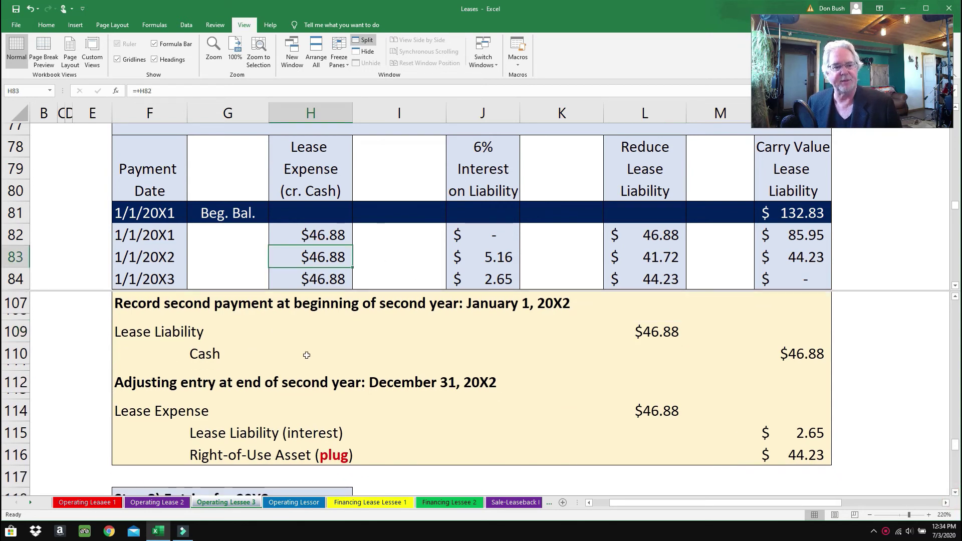
left_click(802, 357)
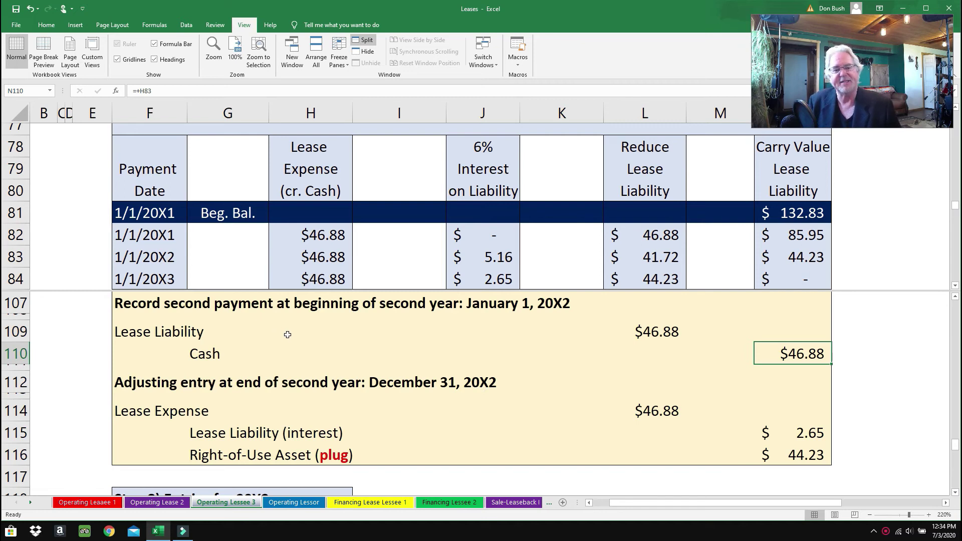
left_click(148, 281)
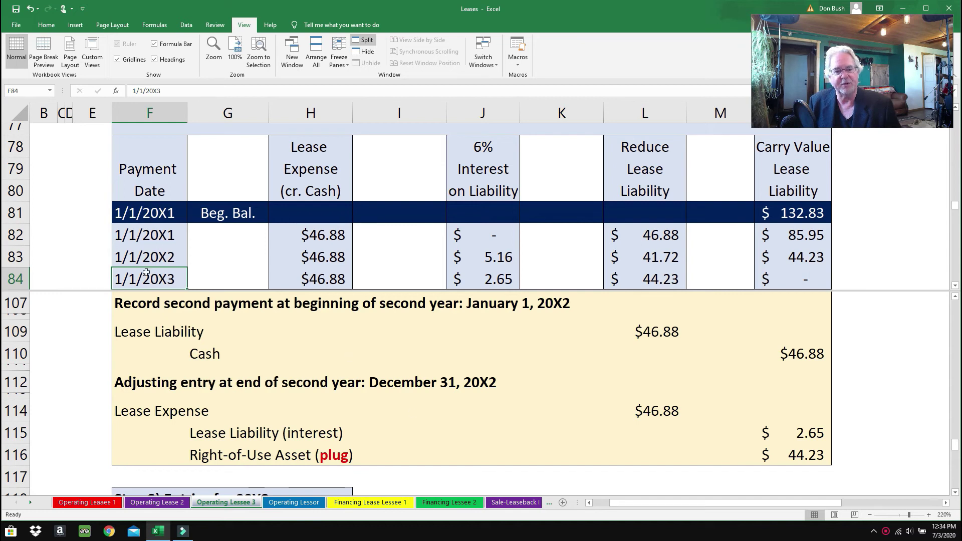
left_click(651, 414)
left_click(341, 278)
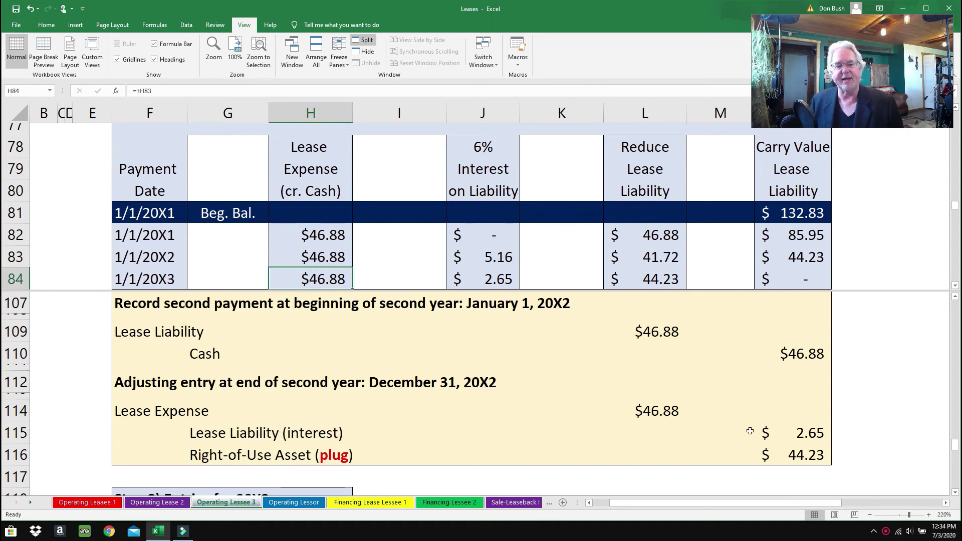
left_click(796, 433)
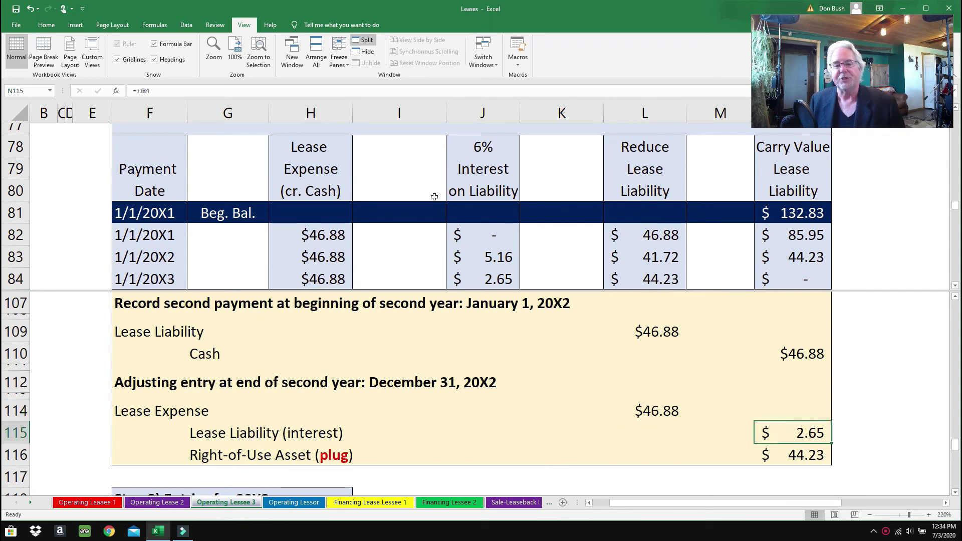
left_click(498, 279)
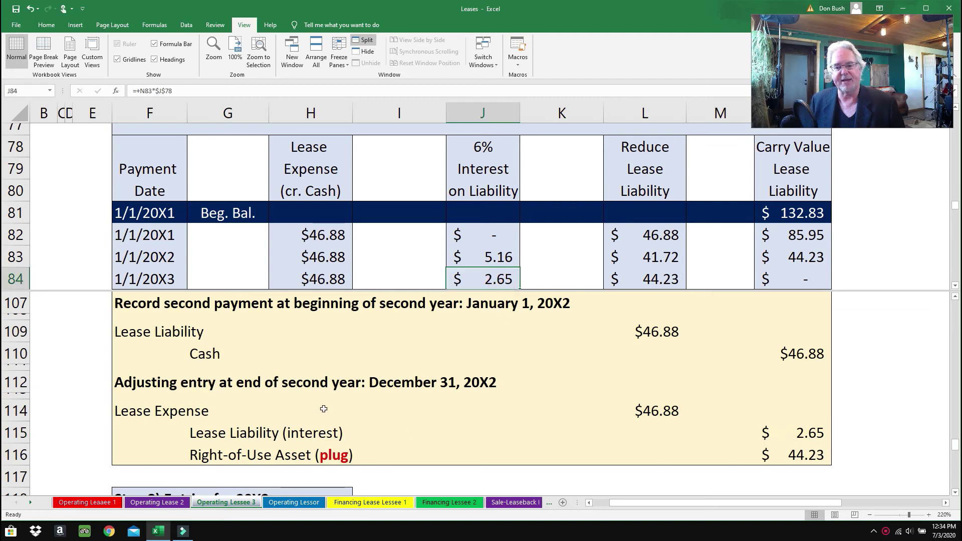
left_click(794, 454)
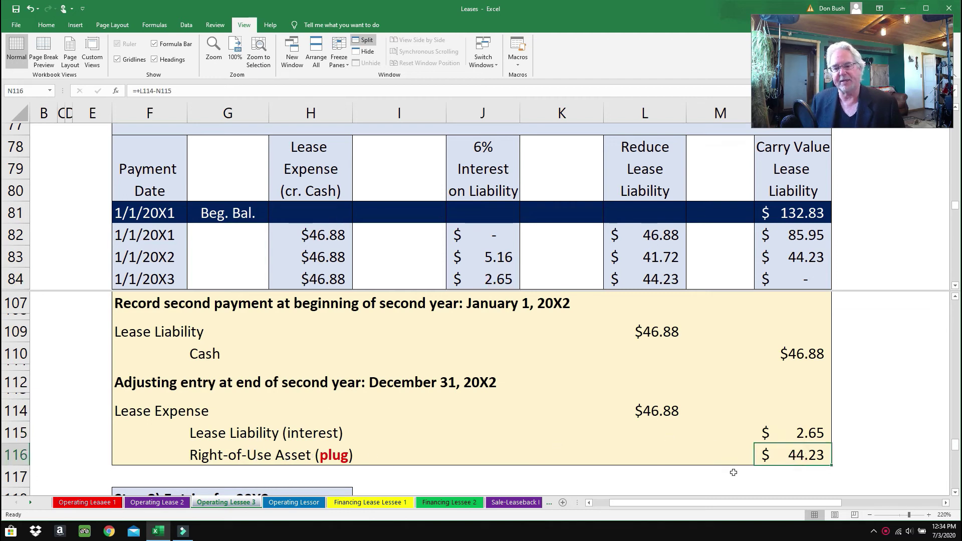
left_click(645, 412)
left_click(784, 453)
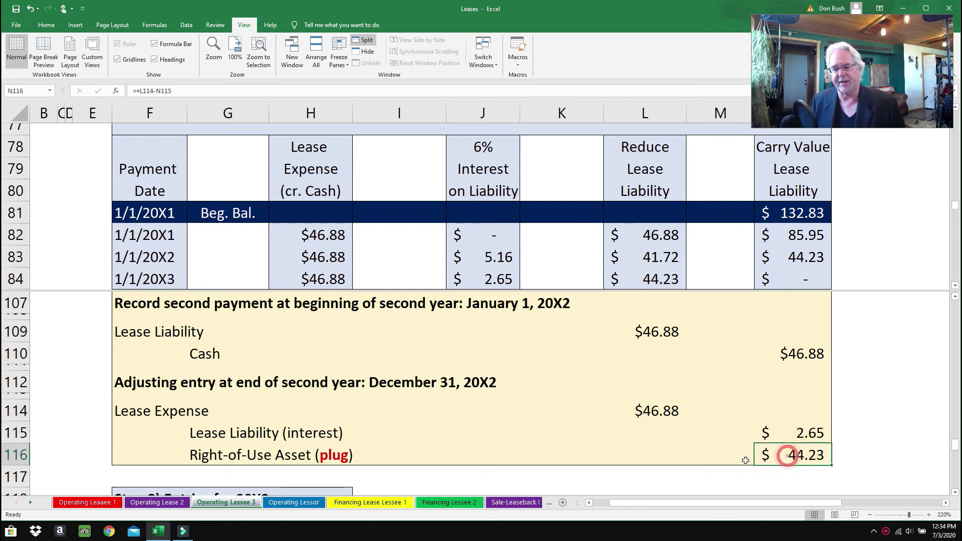
left_click(955, 494)
left_click(955, 494)
left_click(955, 494)
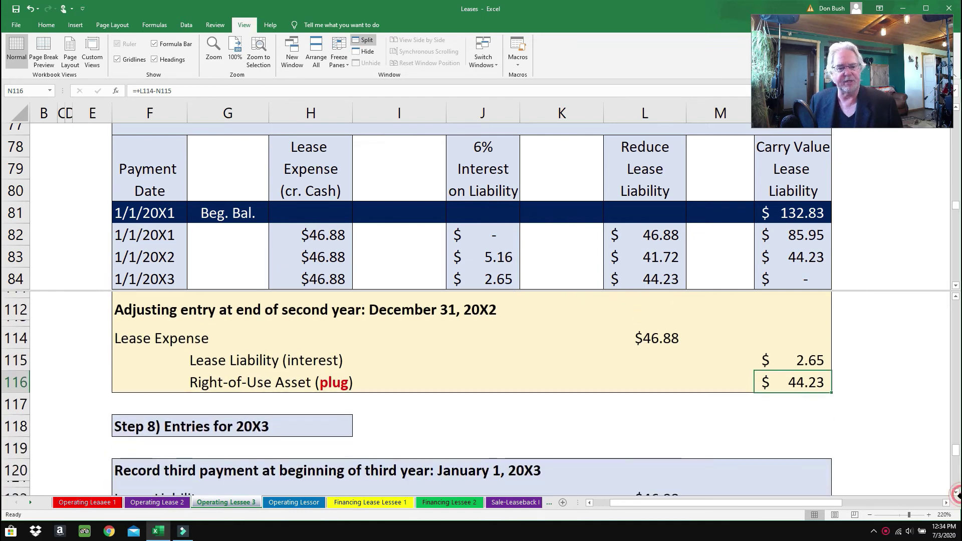
left_click(956, 494)
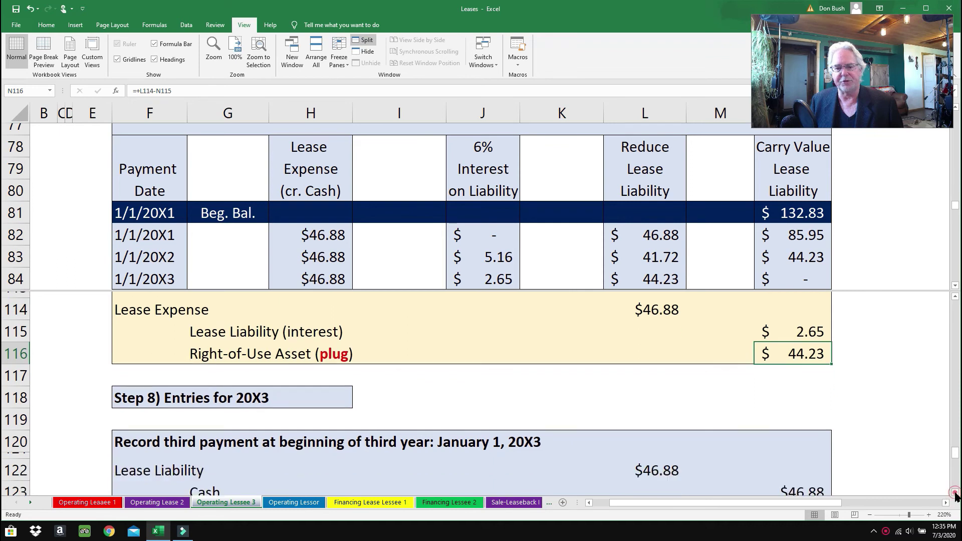
left_click(956, 494)
left_click(956, 493)
left_click(956, 493)
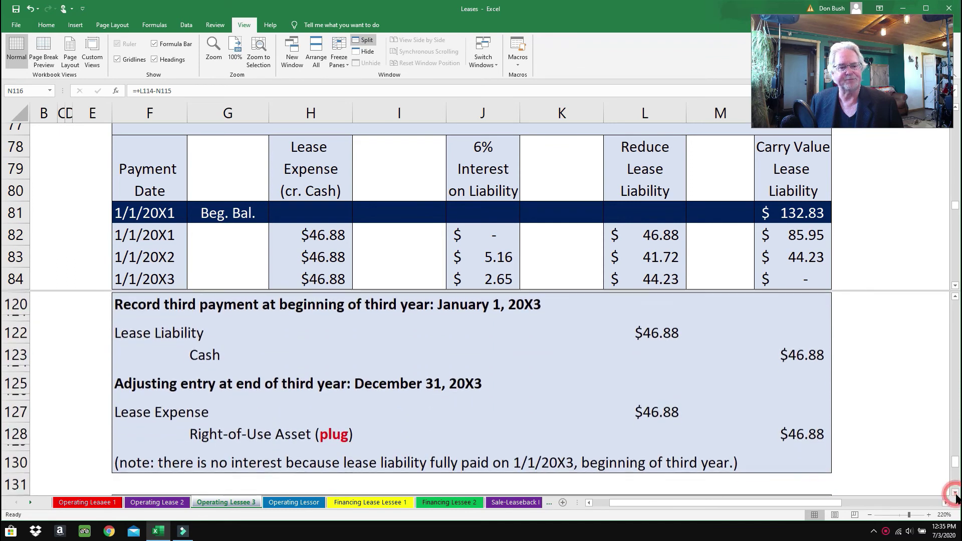
left_click(136, 282)
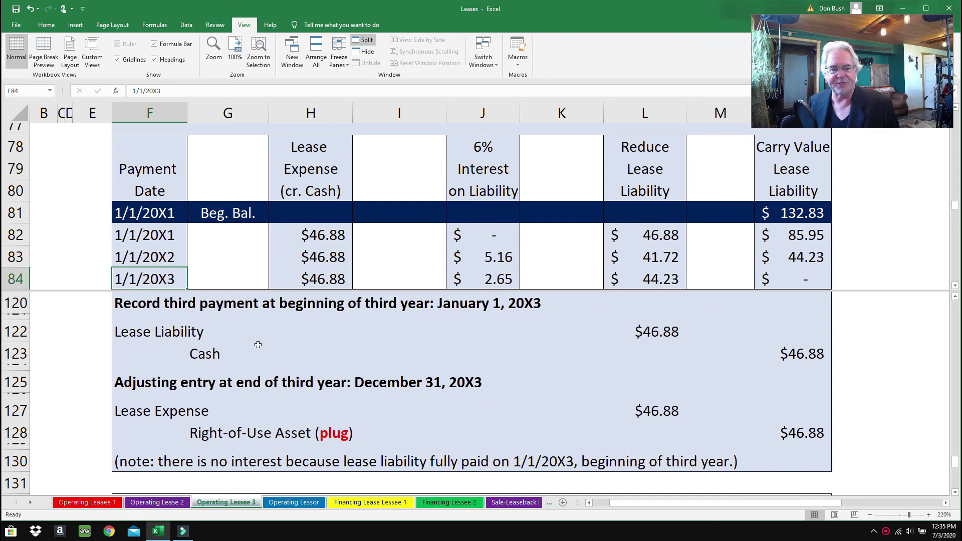
left_click(646, 333)
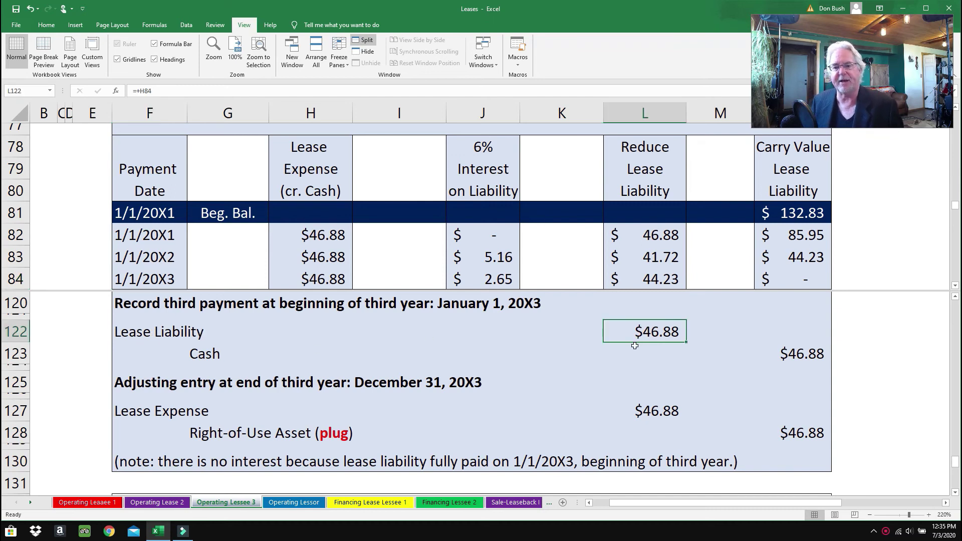
left_click(320, 284)
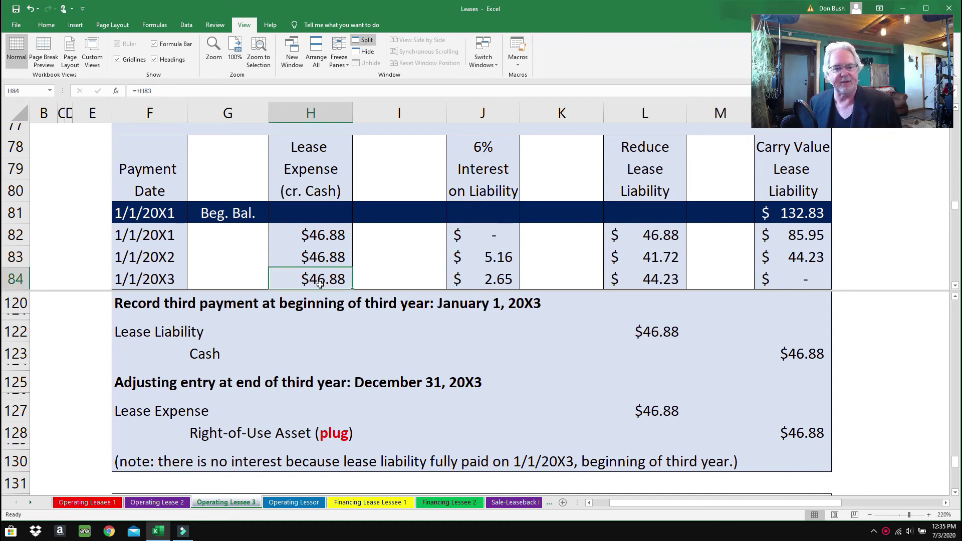
left_click(816, 357)
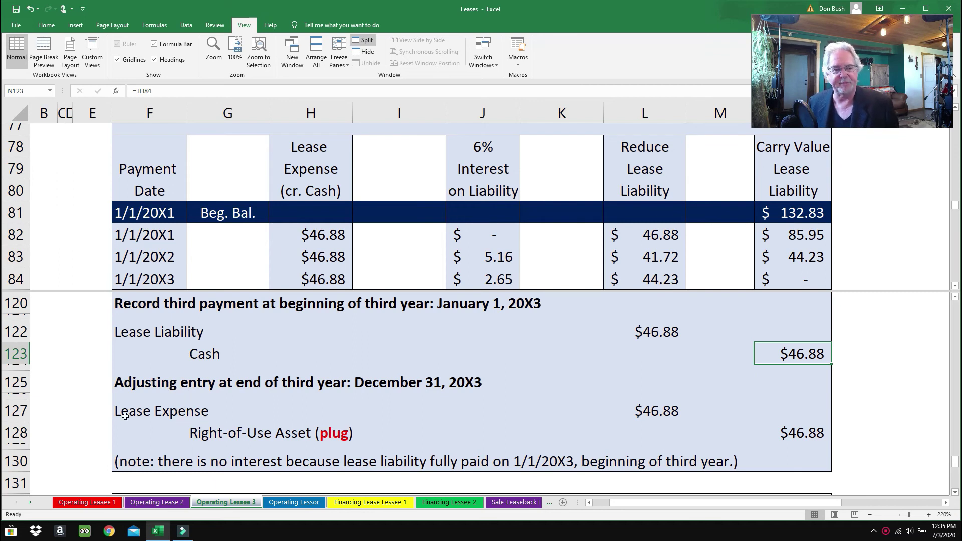
left_click(669, 415)
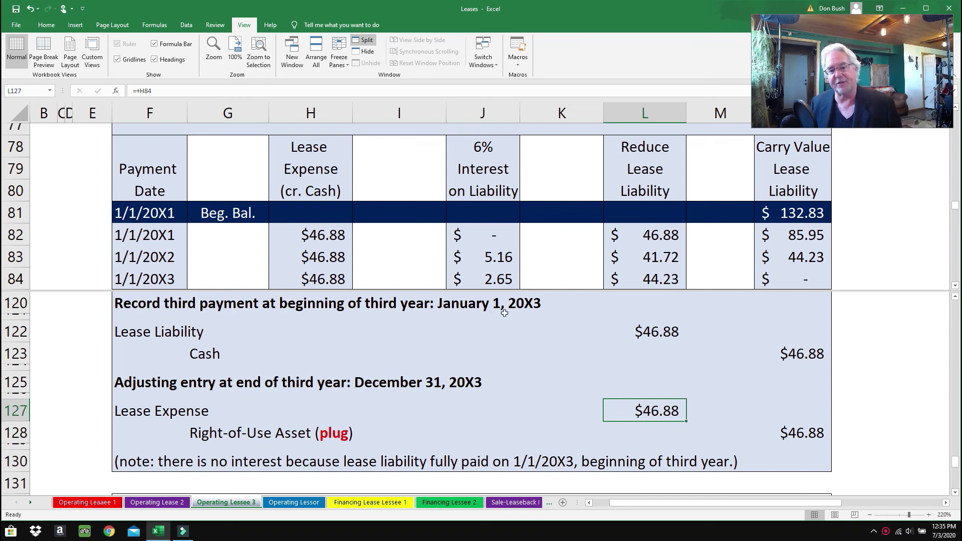
left_click(656, 333)
left_click(790, 353)
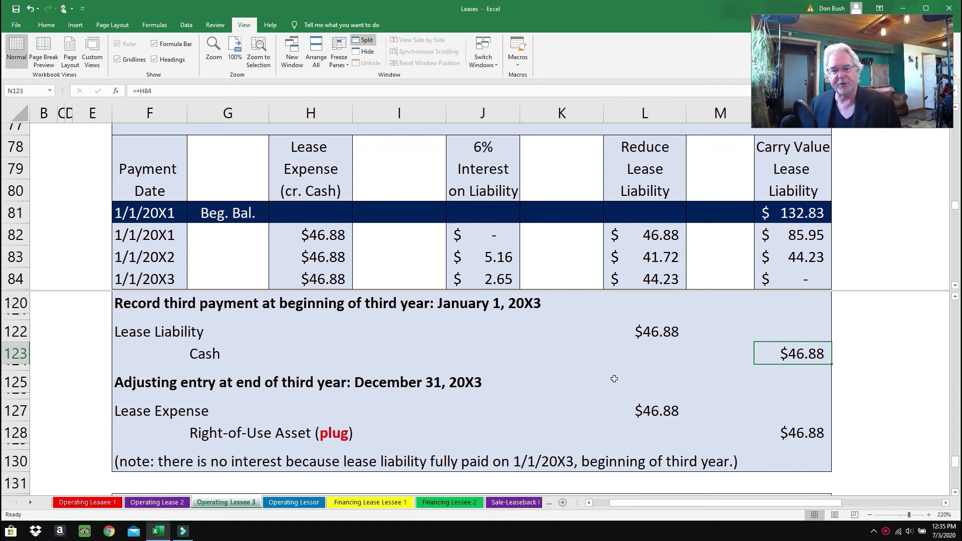
left_click(812, 439)
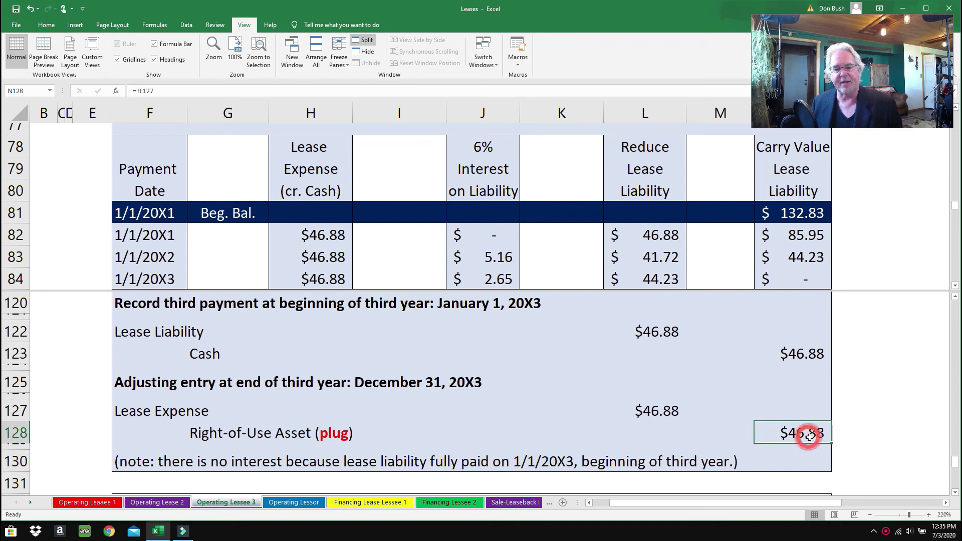
left_click(640, 412)
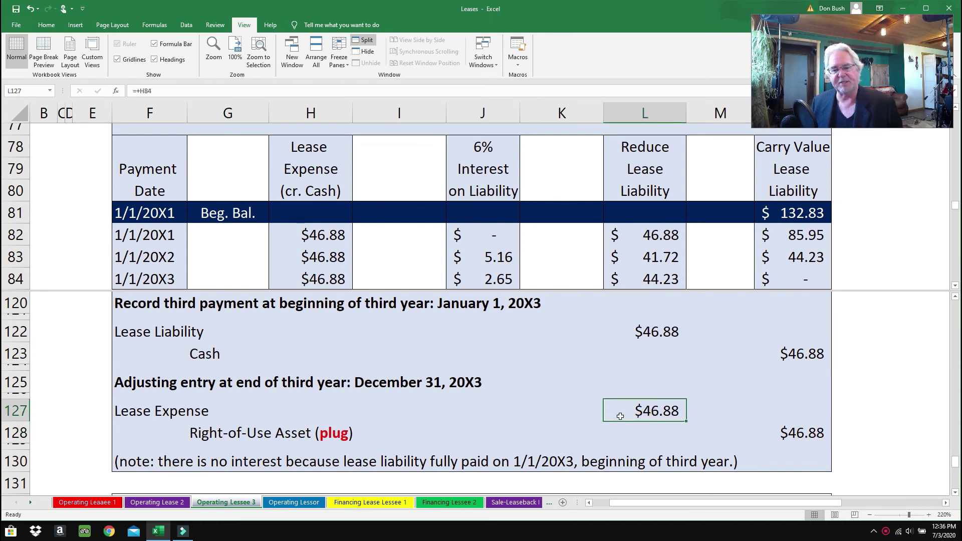
left_click(792, 437)
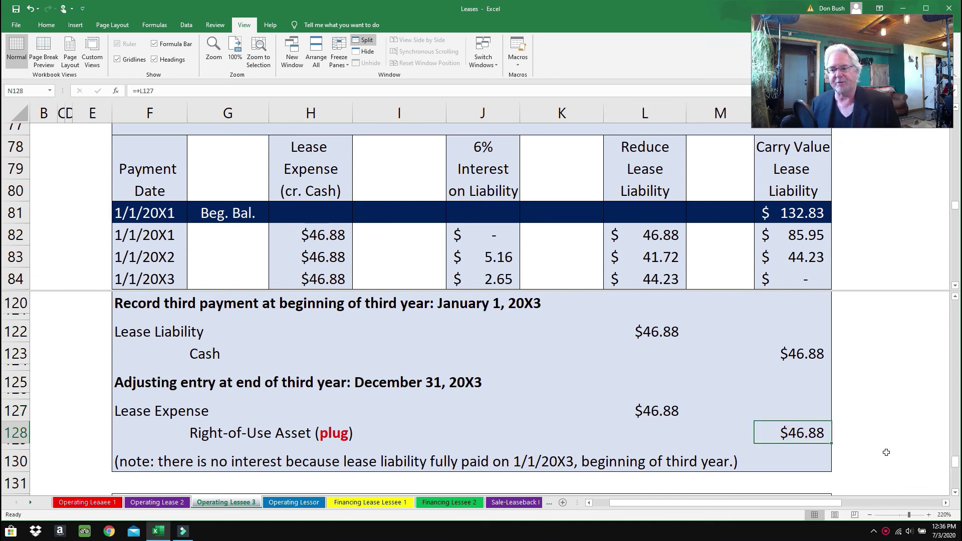
Scroll the lower pane to Step 9 and enlarge it to show the full T-accounts
left_click(956, 493)
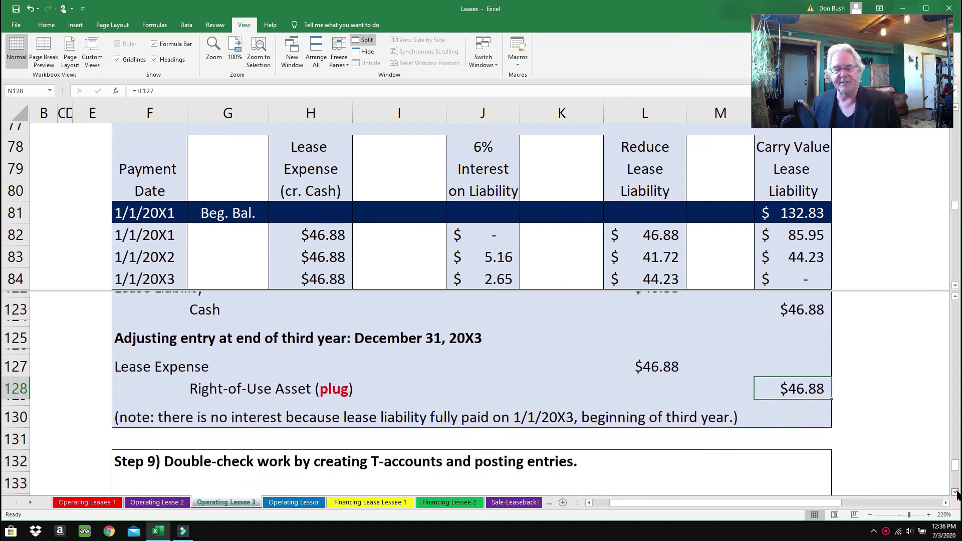
left_click(956, 493)
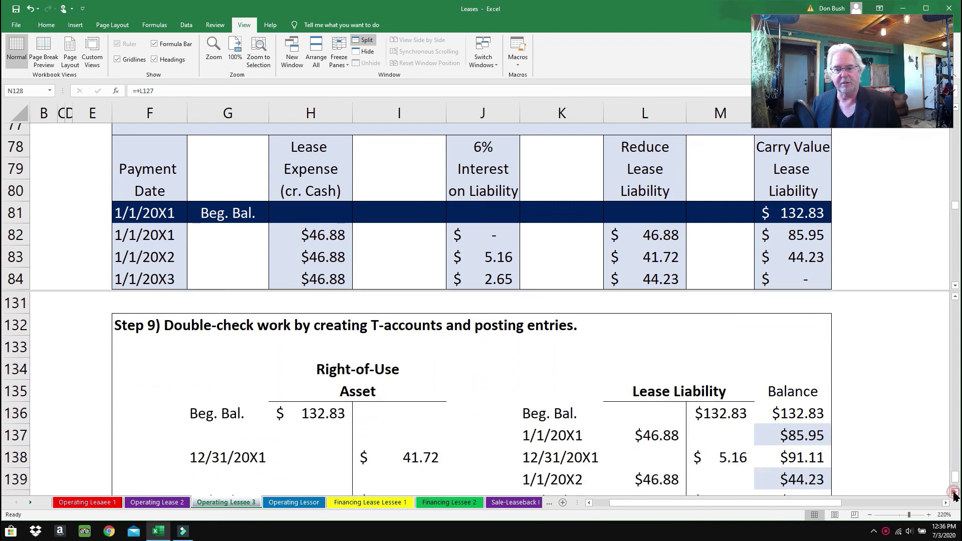
left_click(956, 298)
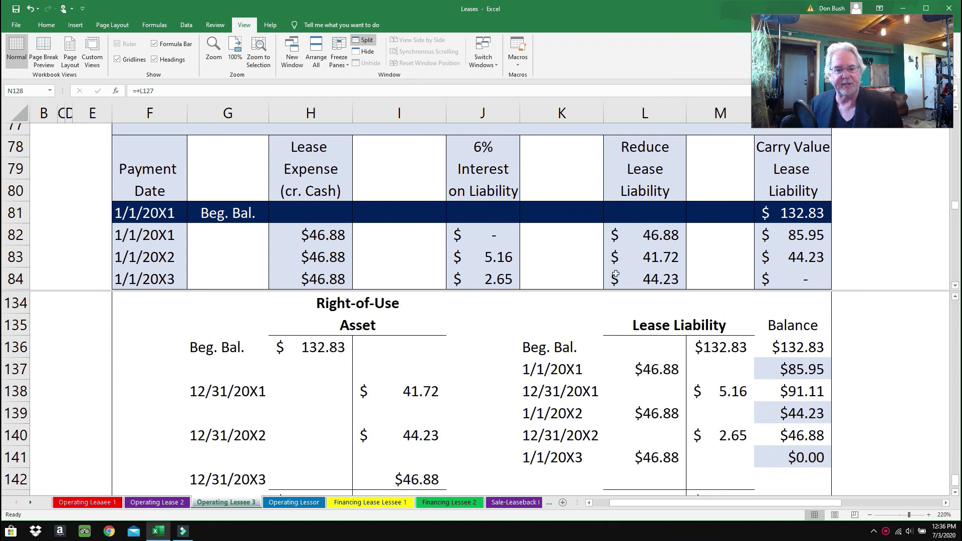
mouse_move(547, 285)
left_mouse_down()
mouse_move(544, 264)
mouse_move(551, 269)
left_mouse_up()
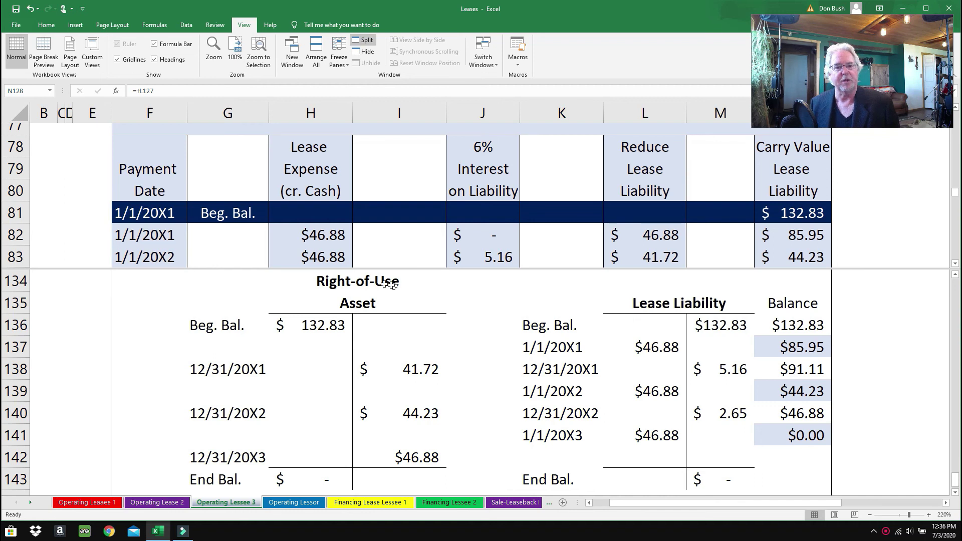
Trace the Right-of-Use Asset's 132.83 beginning balance and 20X1–20X3 reductions to zero
left_click(317, 327)
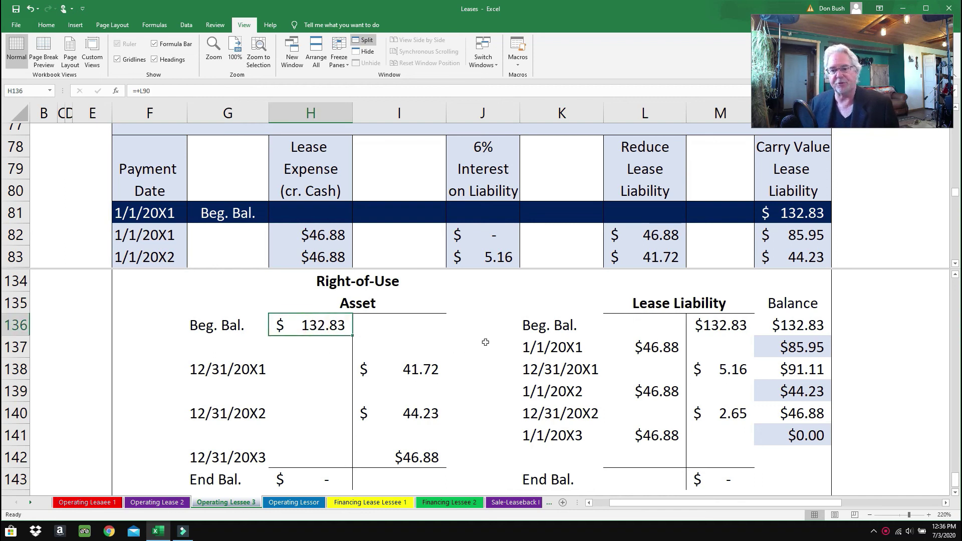
left_click(723, 325)
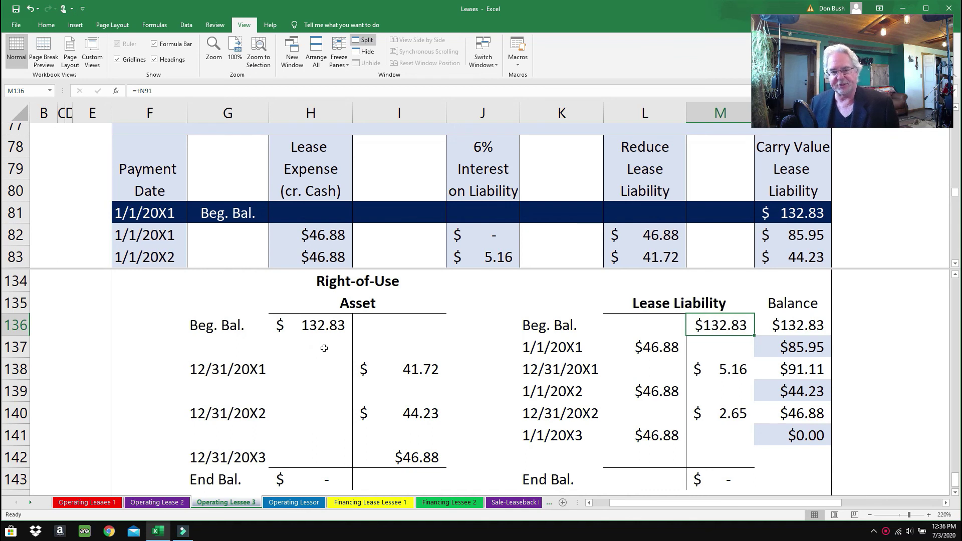
left_click(397, 369)
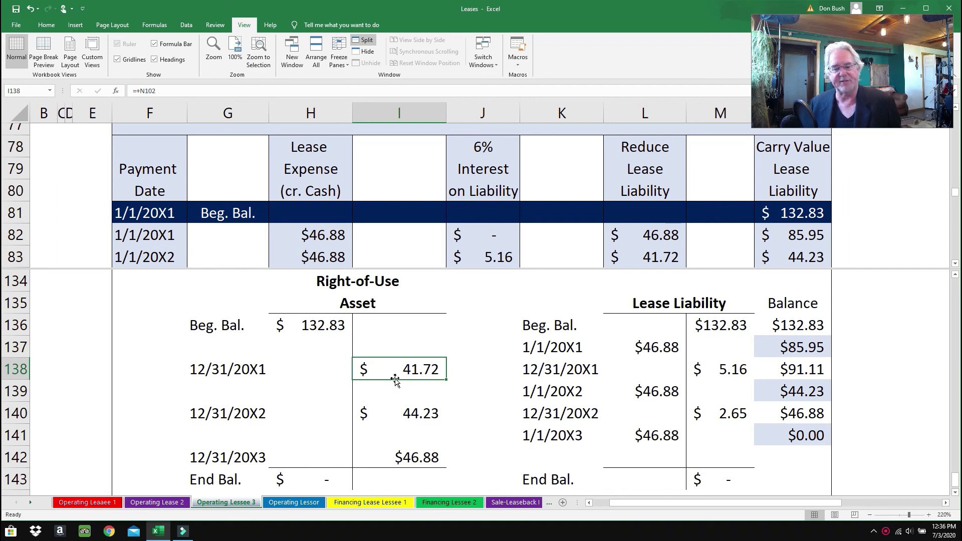
left_click(405, 418)
left_click(395, 455)
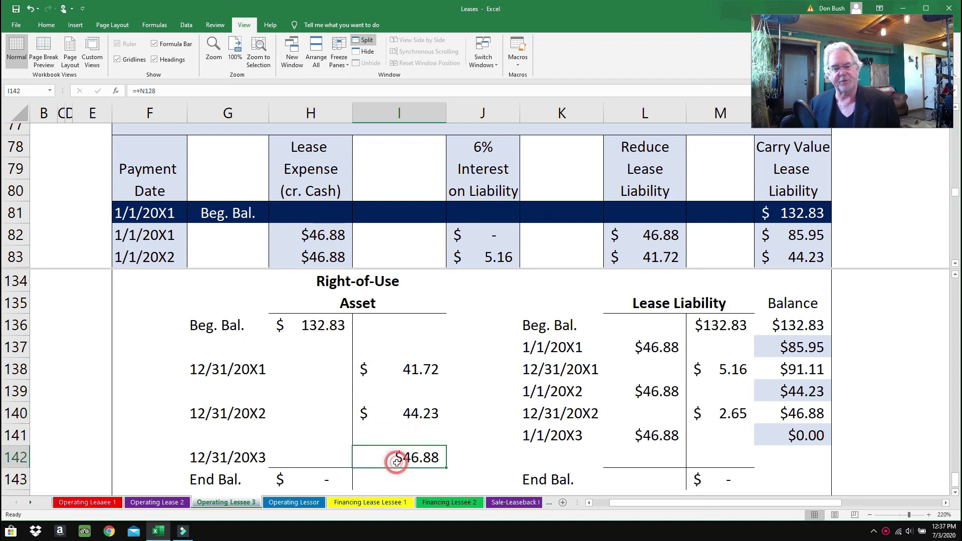
left_click(301, 482)
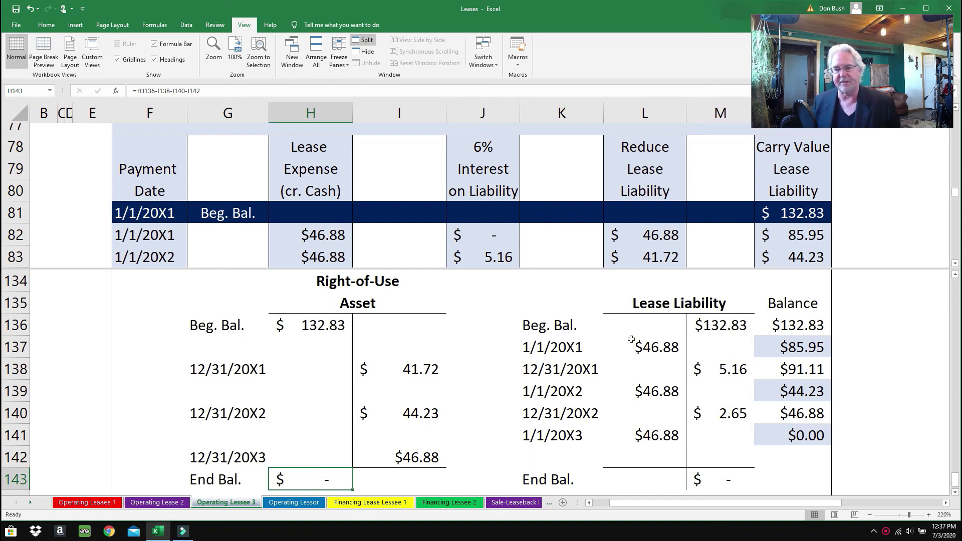
Trace the Lease Liability's beginning balance, payments and interest postings to its zero ending balance
left_click(705, 327)
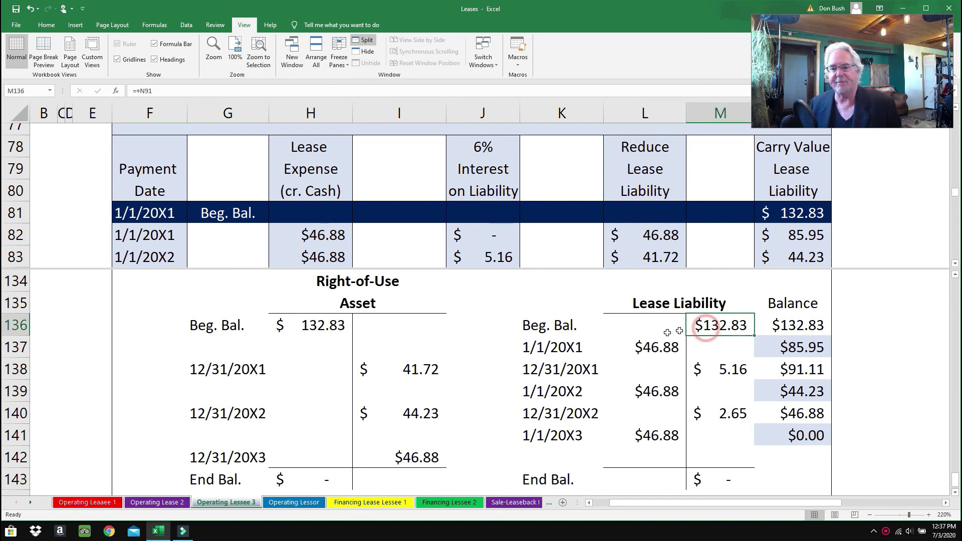
left_click(645, 352)
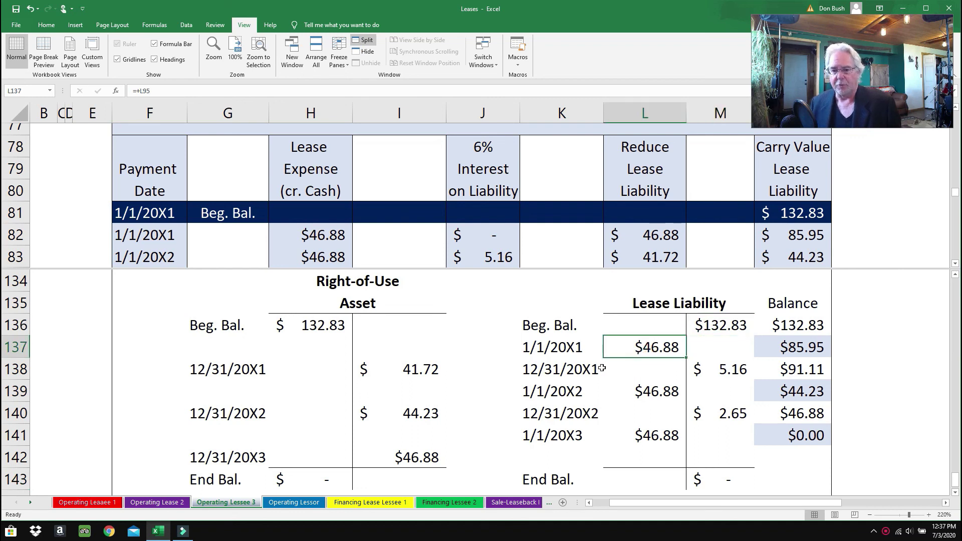
left_click(711, 372)
left_click(657, 396)
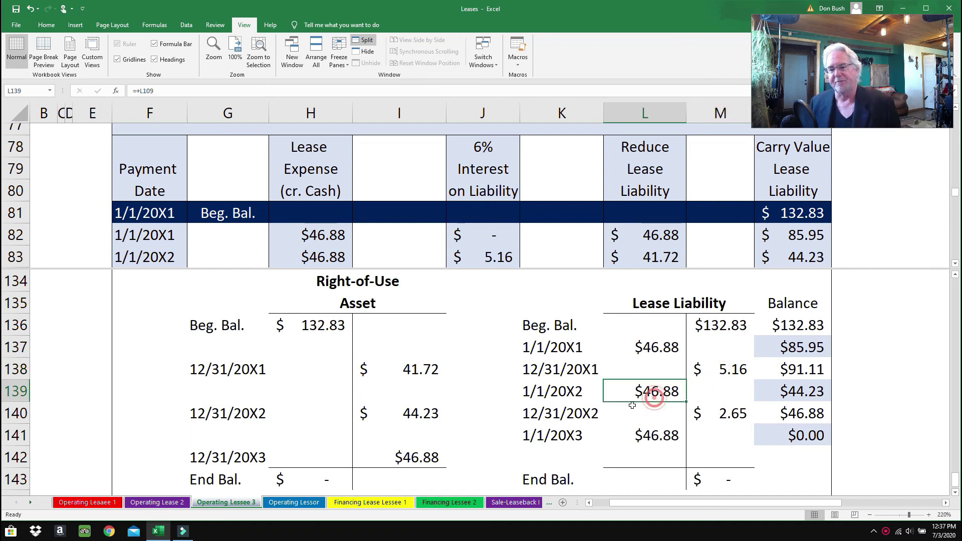
left_click(735, 420)
left_click(657, 440)
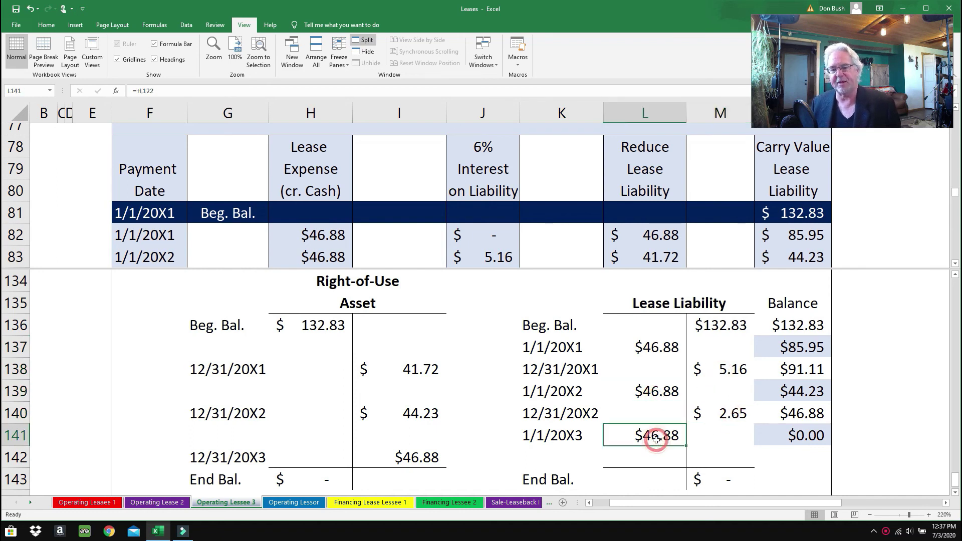
left_click(723, 479)
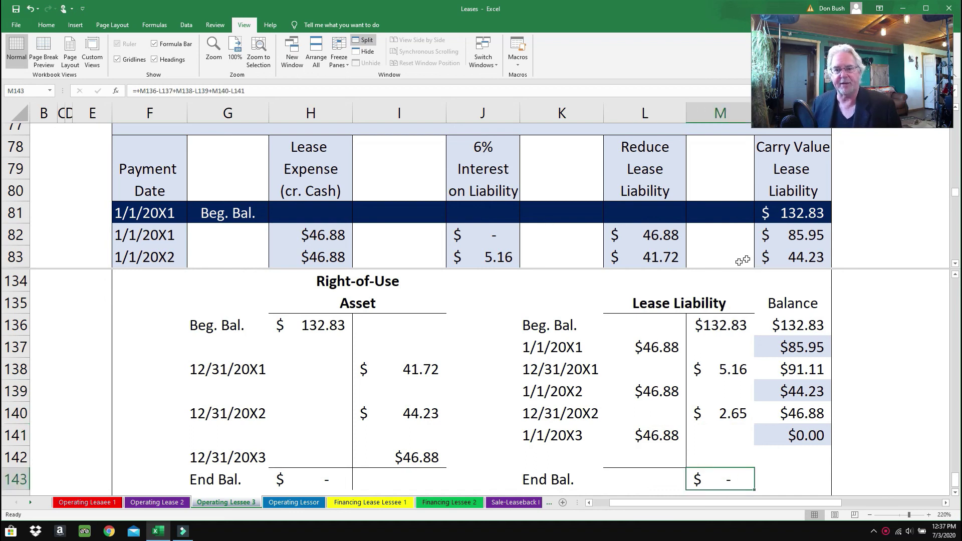
Turn off View > Split and scroll back to row 1 with the Wenwegetoit Construction title
left_click(367, 42)
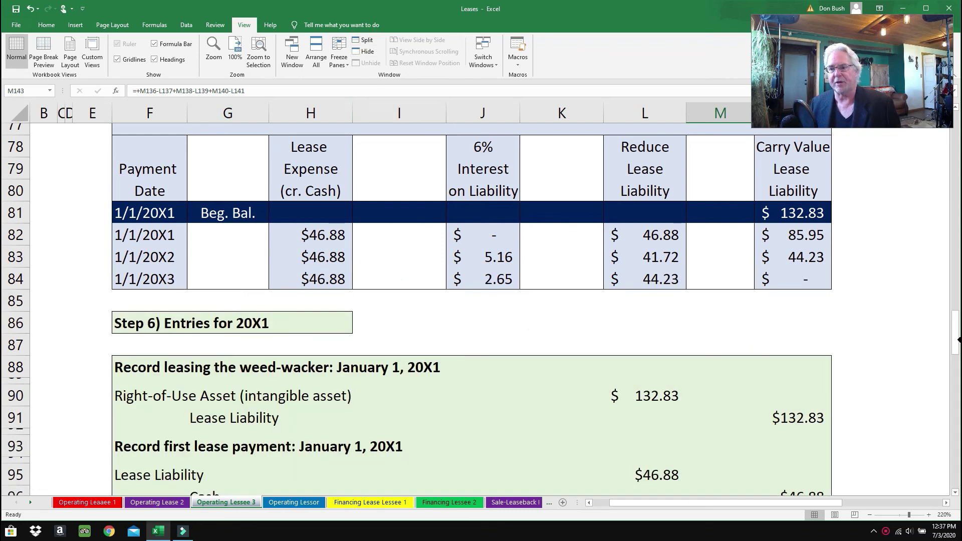
left_click_drag(955, 333, 954, 136)
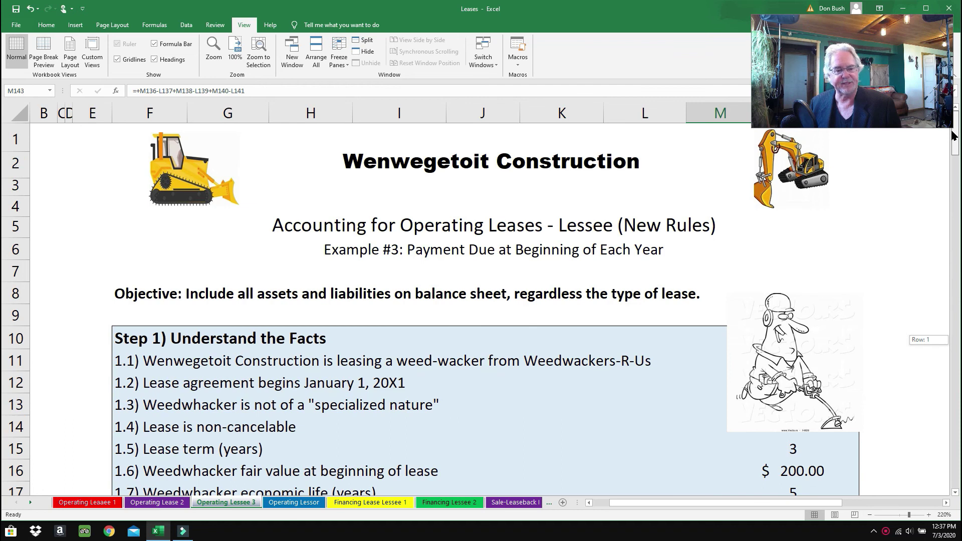
left_click_drag(953, 135, 953, 151)
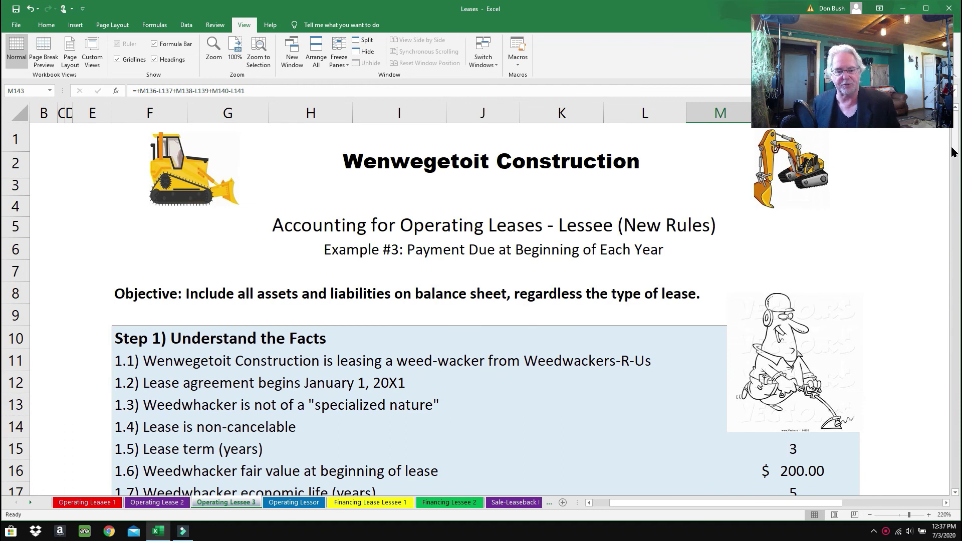